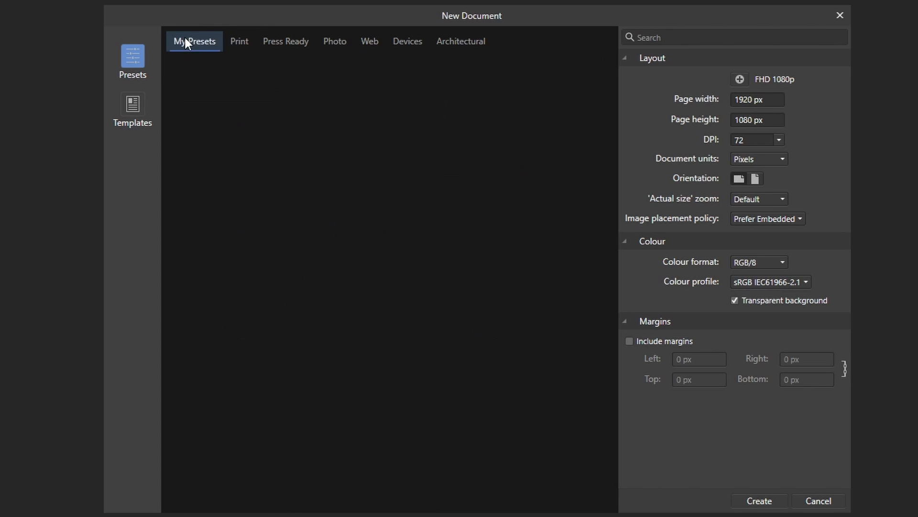
Create a new 1920 × 1080 px document from the FHD 1080p web preset.
click(373, 41)
scroll(413, 230, down, 2)
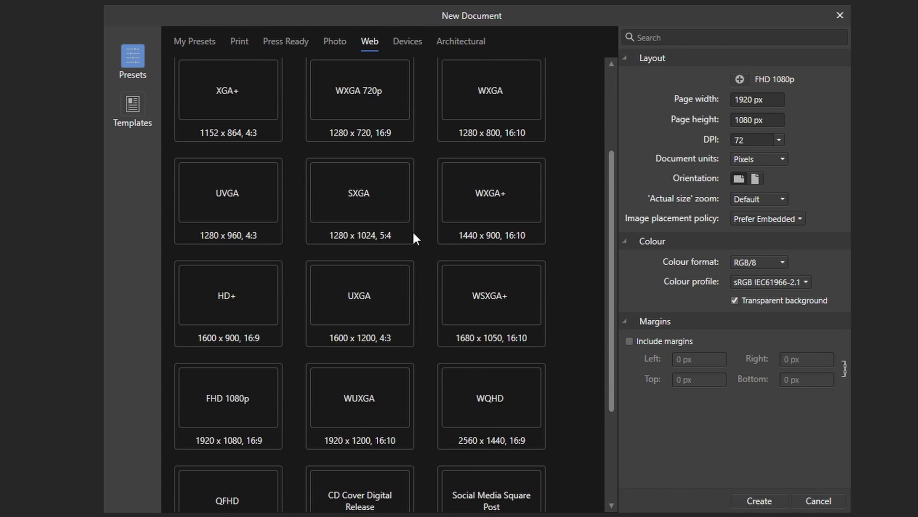
scroll(453, 342, down, 1)
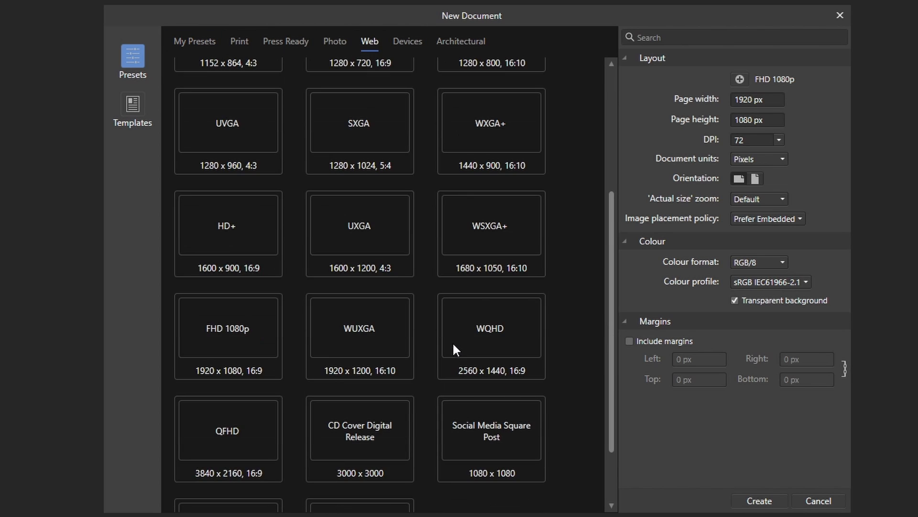
double_click(234, 336)
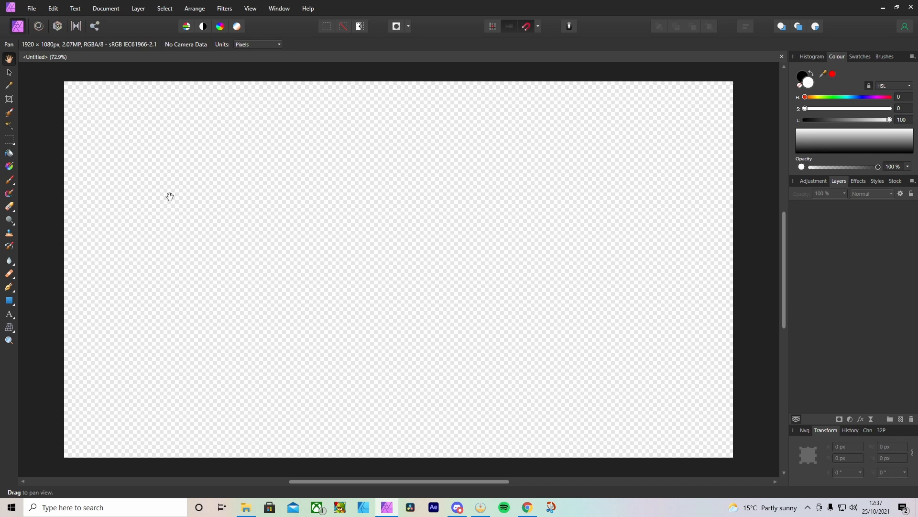
Place the Unsplash wave photo from the Downloads folder into the document at its full size.
click(10, 73)
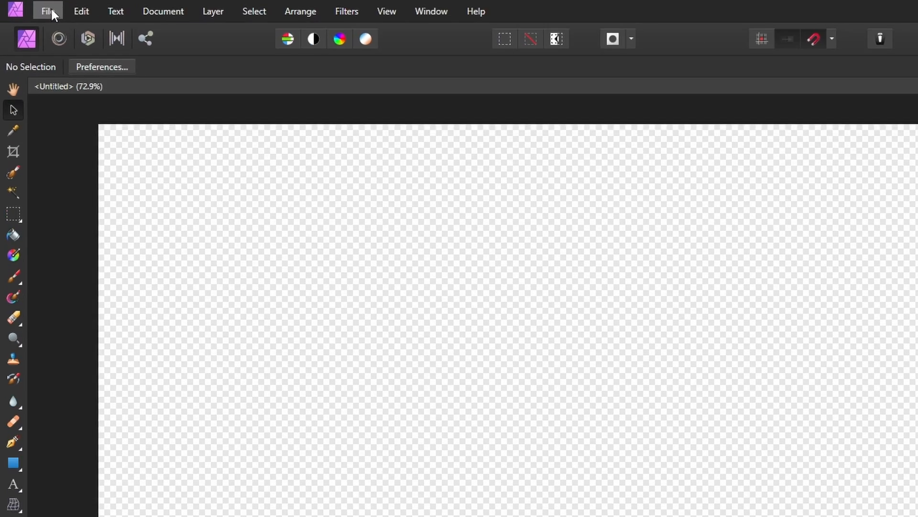
click(31, 8)
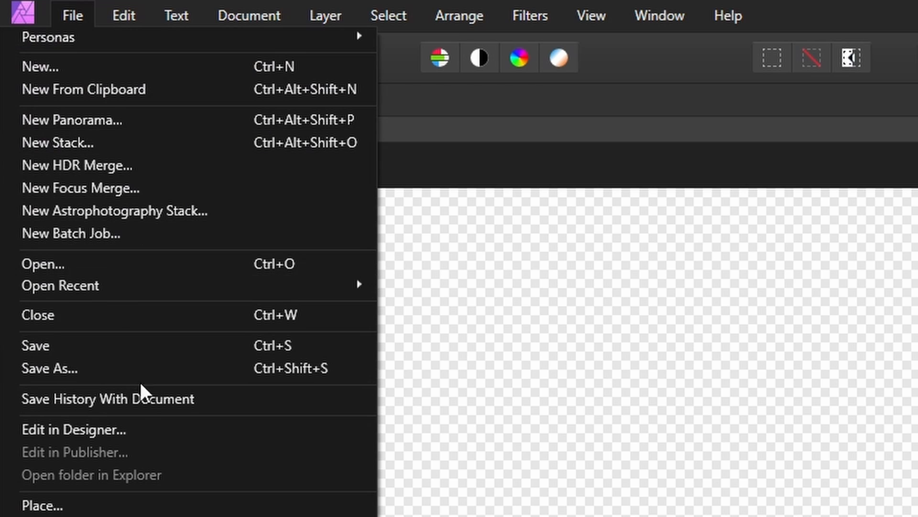
click(134, 505)
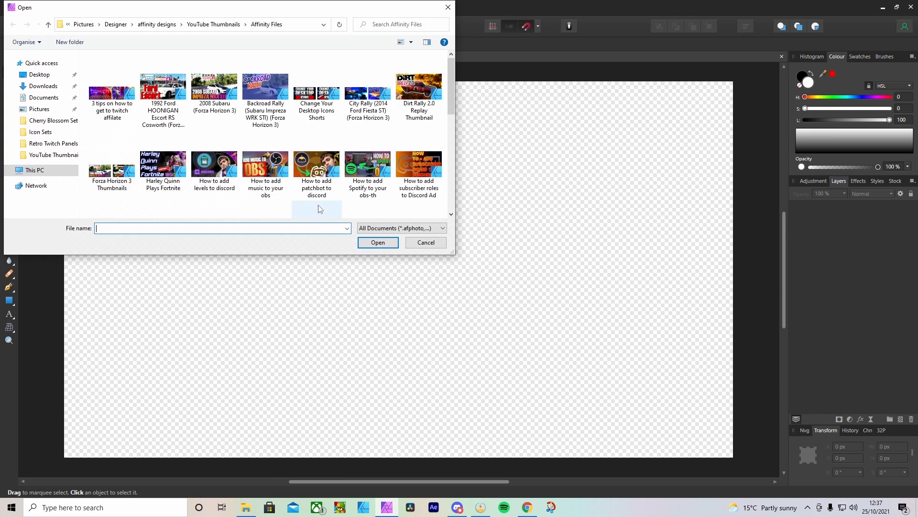
click(43, 86)
click(136, 84)
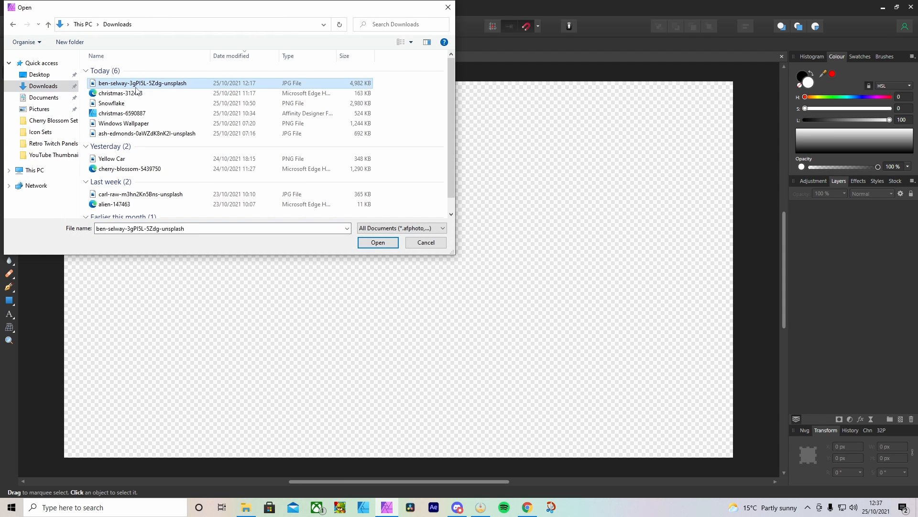
double_click(136, 85)
click(468, 234)
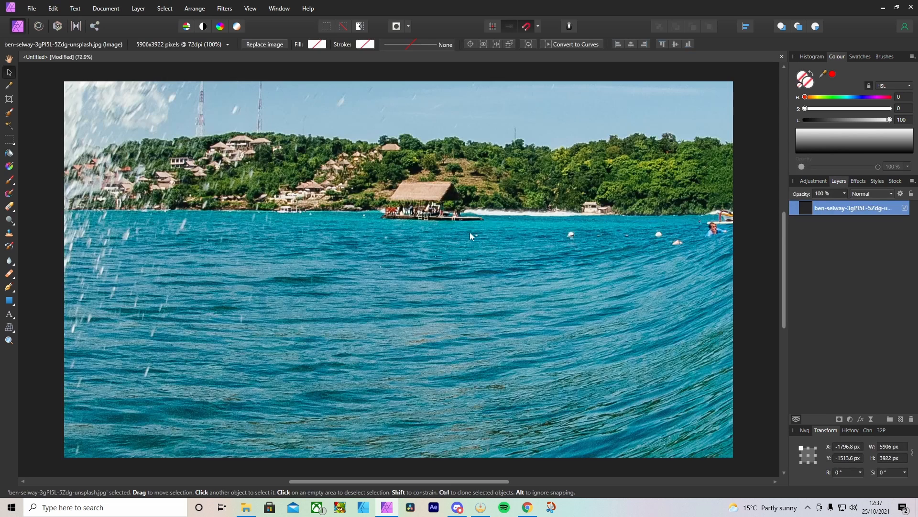
Scale the wave photo down to about 2052 × 1362 px and centre it horizontally and vertically on the canvas.
scroll(470, 231, down, 3)
scroll(464, 183, down, 3)
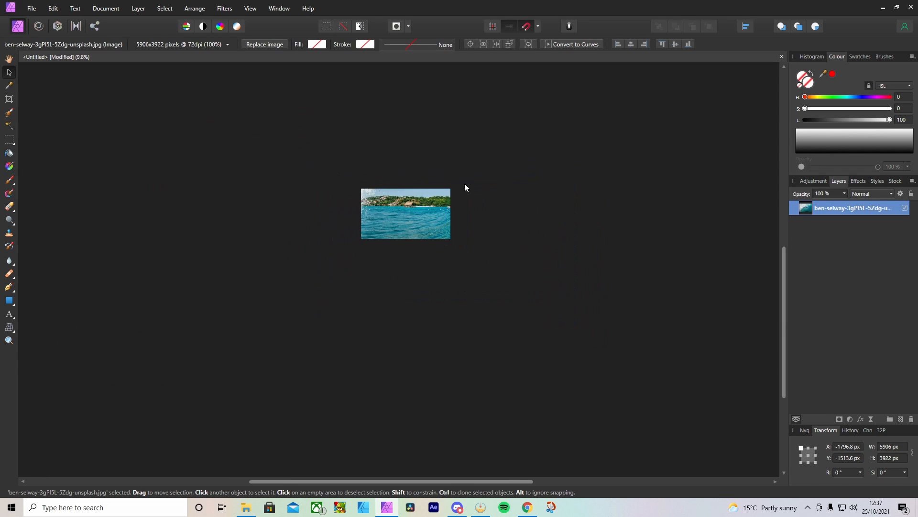
drag(554, 117, 467, 176)
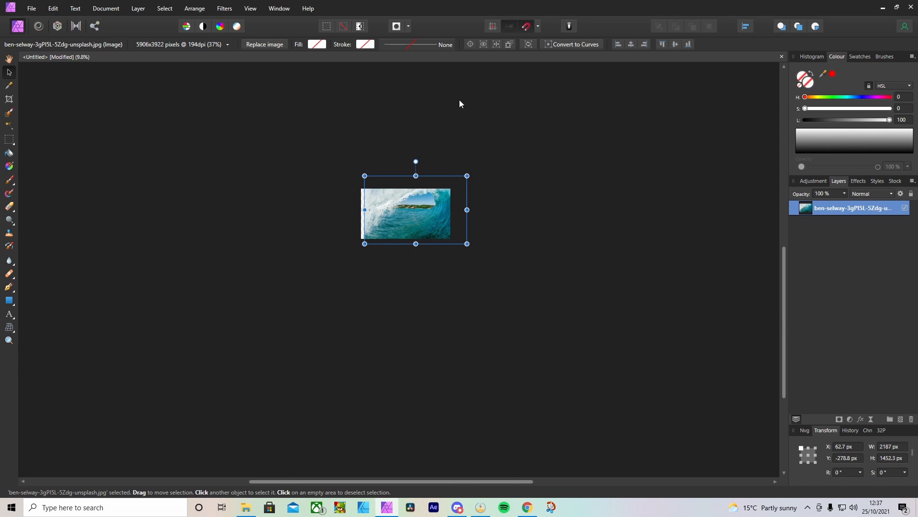
click(633, 44)
click(675, 44)
scroll(369, 218, up, 4)
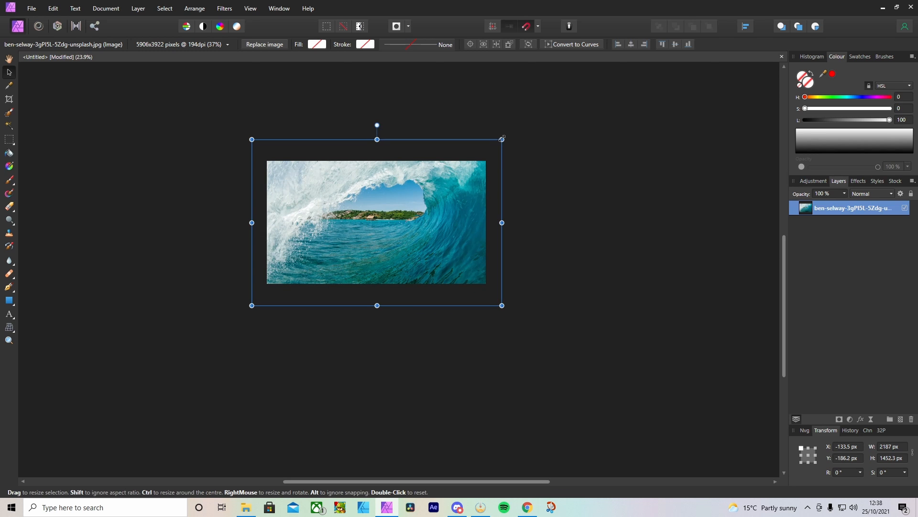
drag(502, 139, 496, 144)
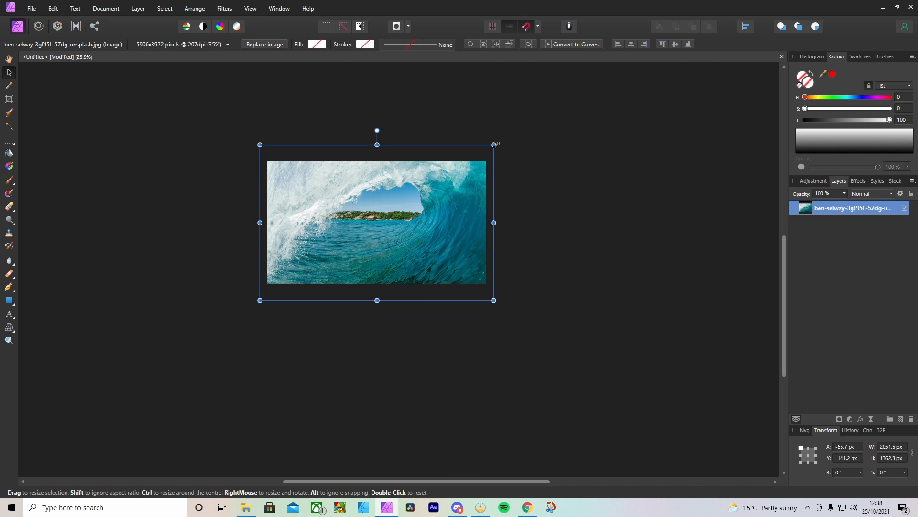
click(531, 184)
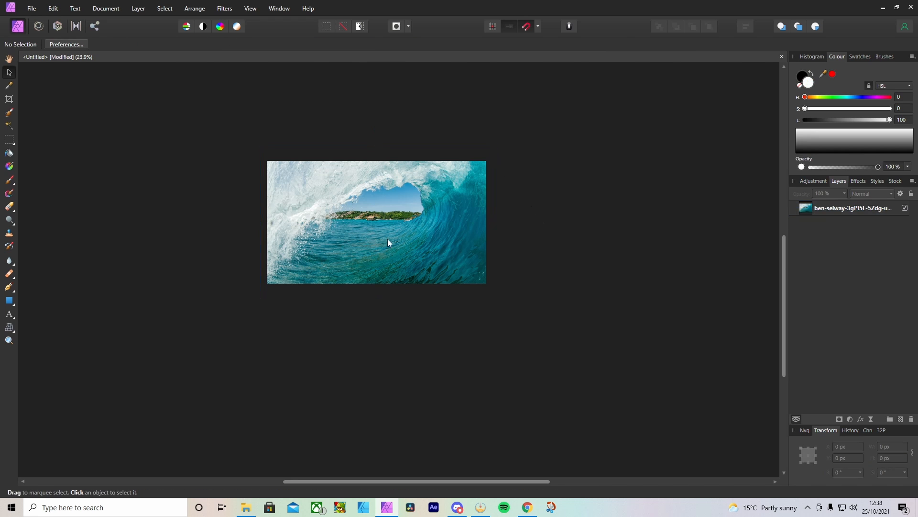
Shrink the wave photo around its centre to about 1970 × 1308 px so it still covers the canvas.
scroll(384, 239, up, 3)
scroll(360, 241, down, 3)
scroll(312, 235, up, 1)
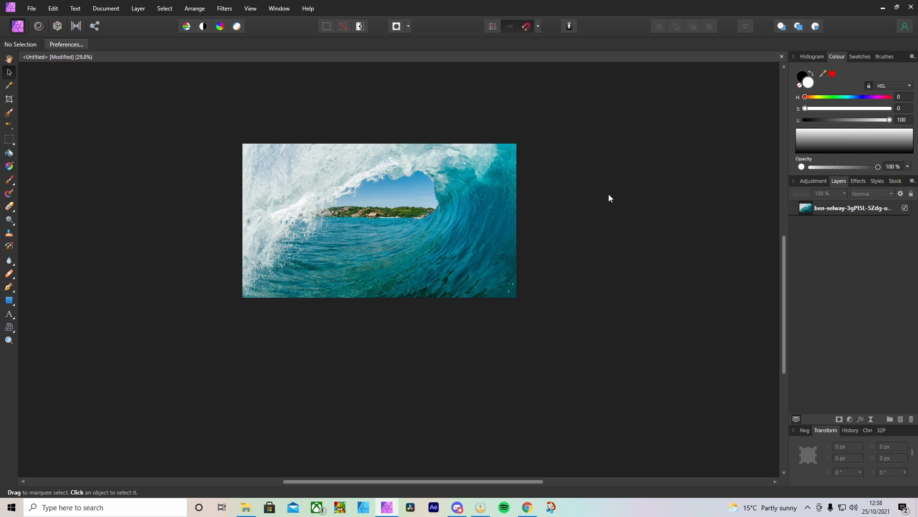
scroll(571, 228, down, 1)
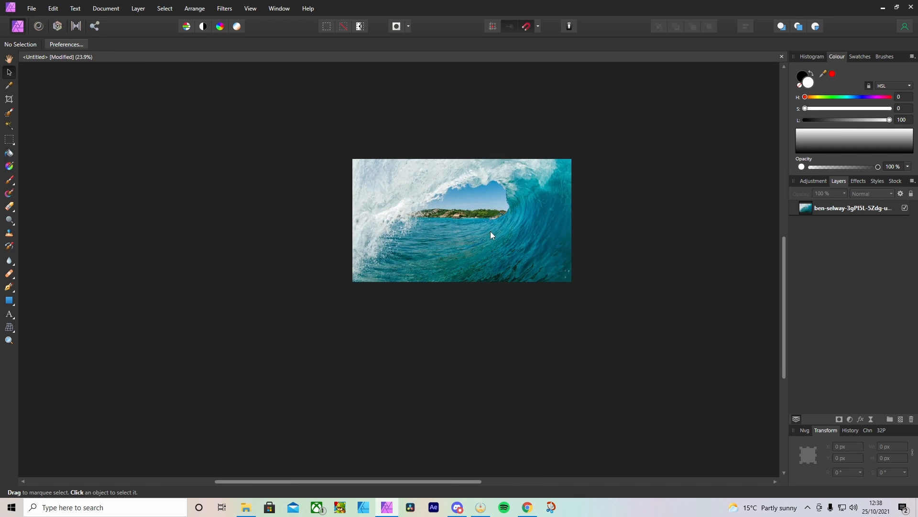
scroll(490, 231, up, 1)
click(480, 224)
scroll(480, 225, up, 1)
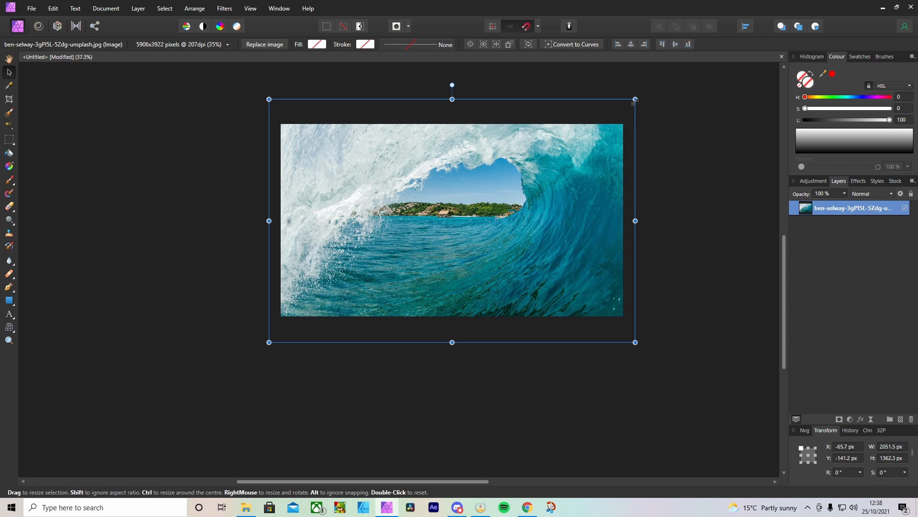
drag(635, 101, 627, 106)
click(653, 146)
scroll(546, 196, up, 2)
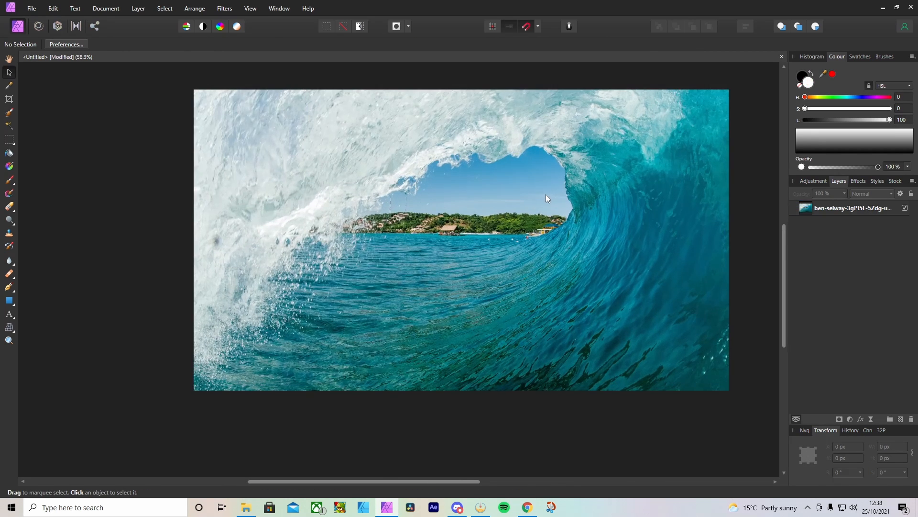
click(546, 194)
scroll(547, 195, down, 3)
click(663, 202)
scroll(614, 208, up, 3)
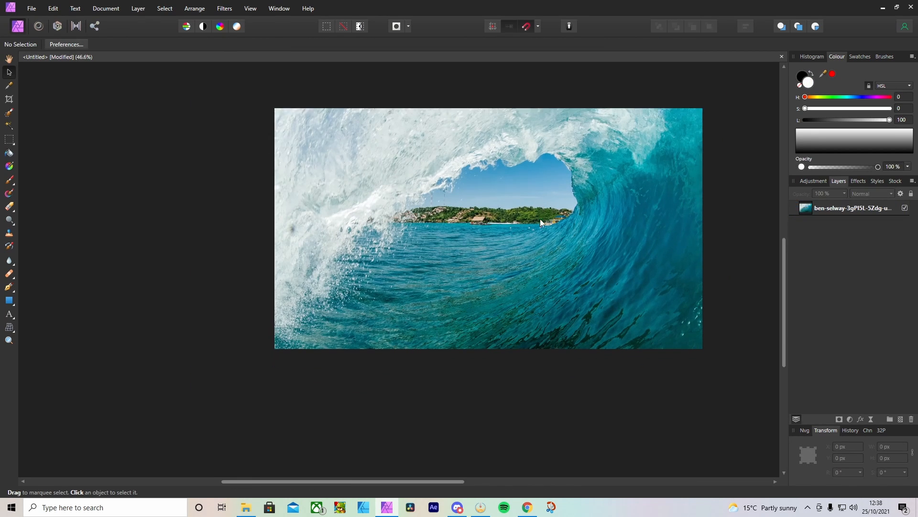
scroll(540, 223, down, 1)
Add a Brightness / Contrast adjustment above the wave photo with contrast at 100% and brightness at -12%.
click(535, 232)
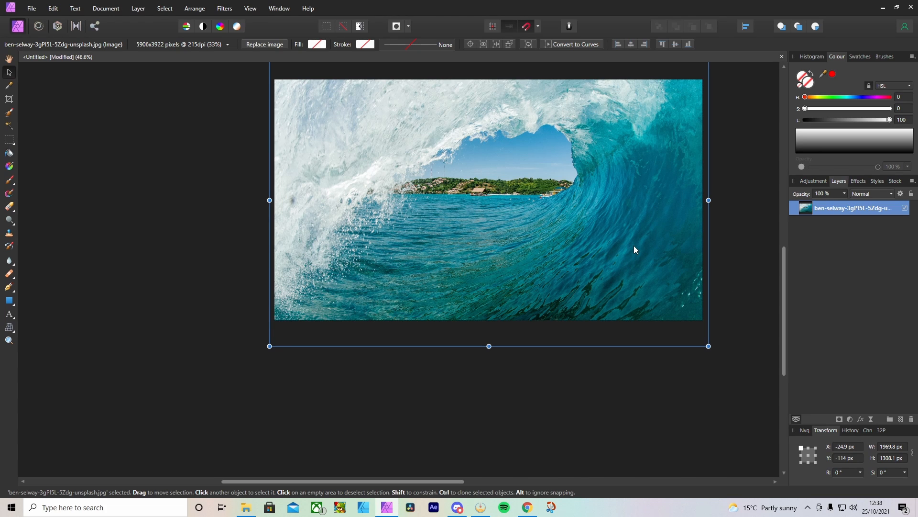
scroll(630, 247, up, 1)
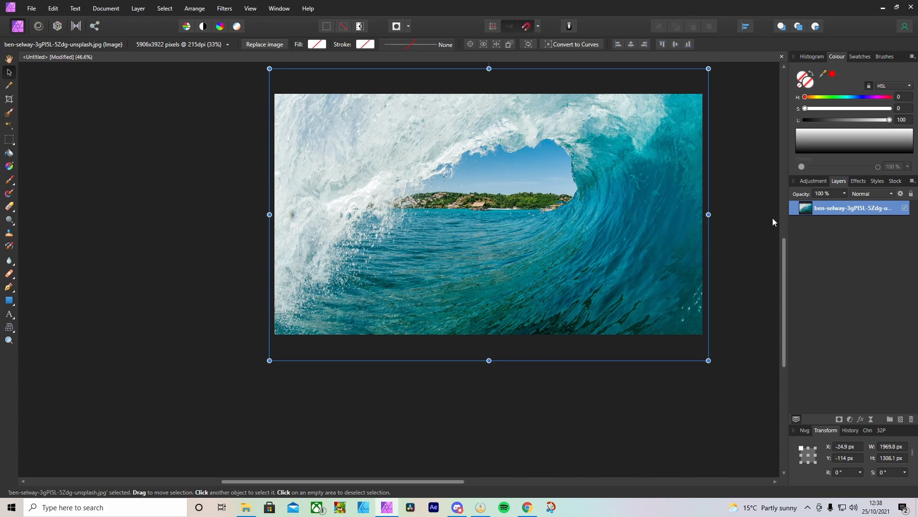
click(850, 418)
click(885, 351)
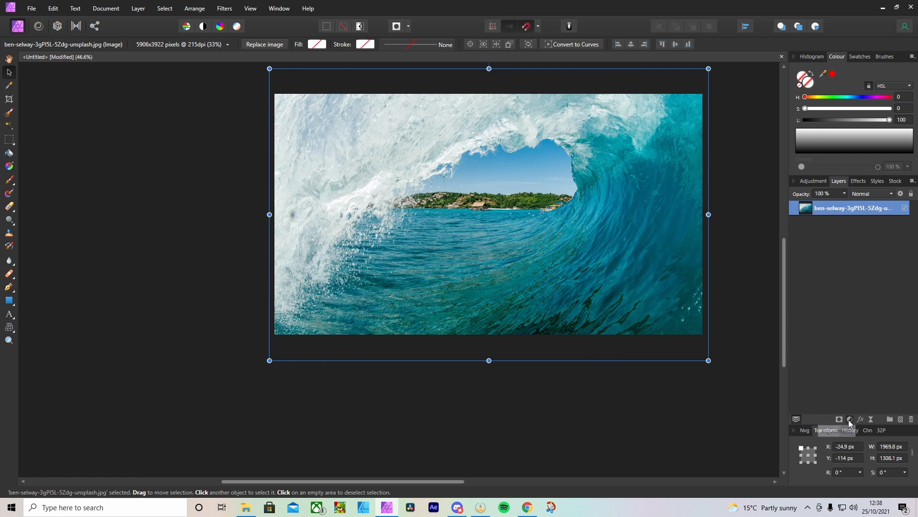
click(751, 294)
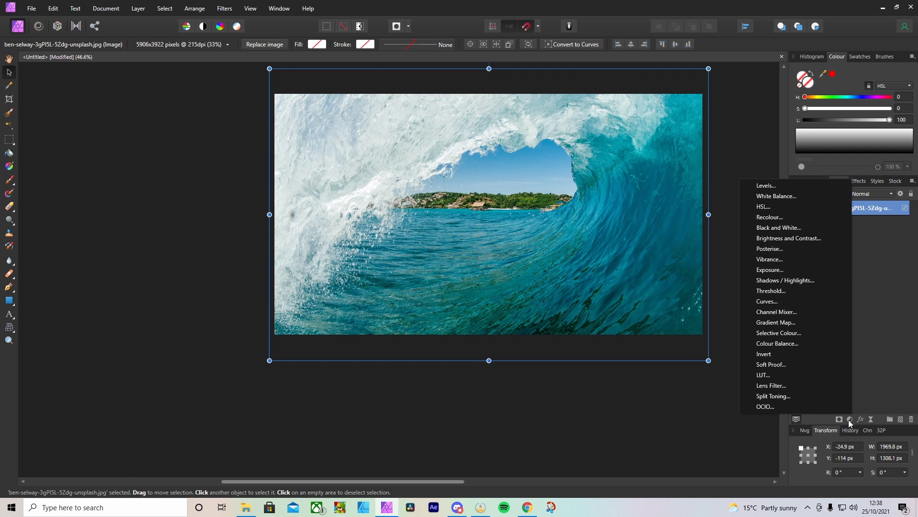
click(790, 238)
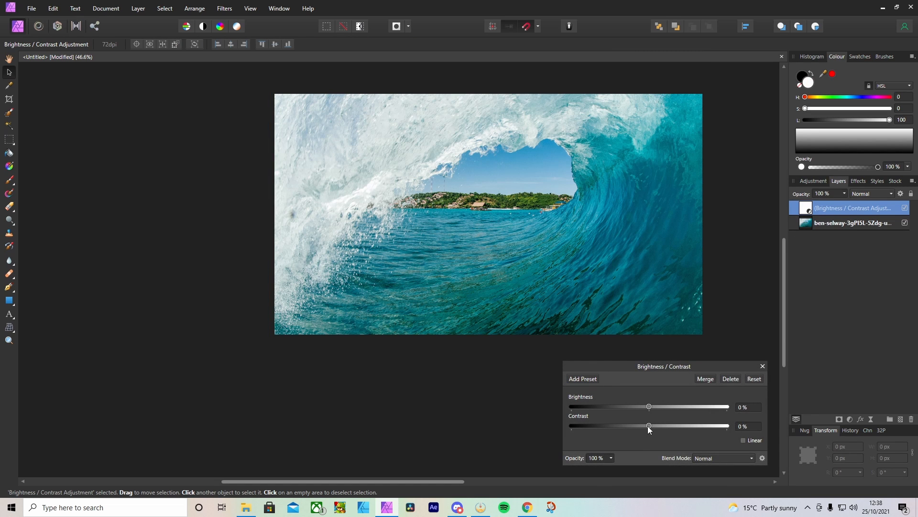
drag(649, 429, 784, 429)
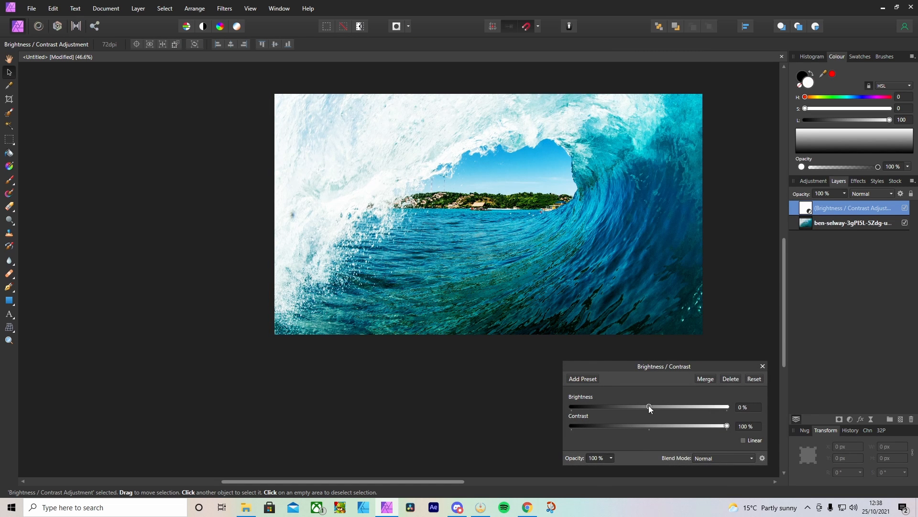
drag(649, 406, 640, 407)
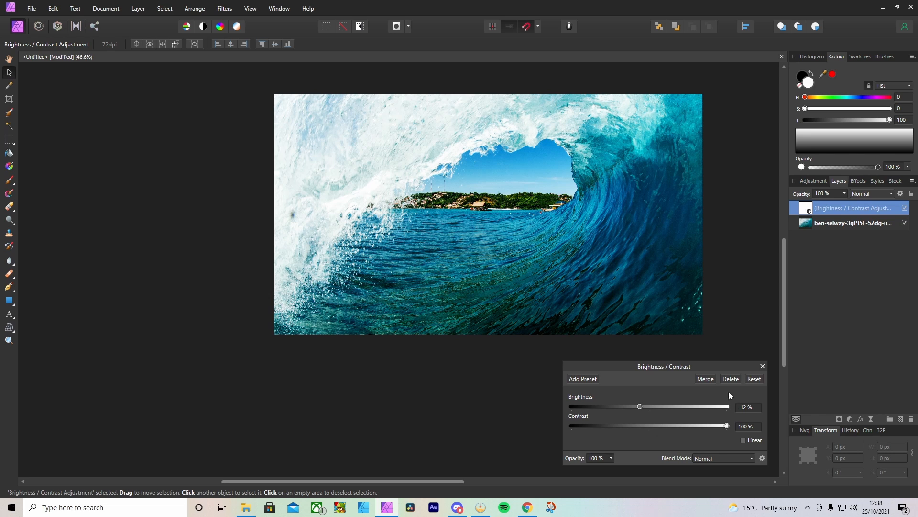
click(763, 365)
Add a Shadows / Highlights adjustment directly above the photo layer with shadows at -200% and highlights at -10%.
click(807, 225)
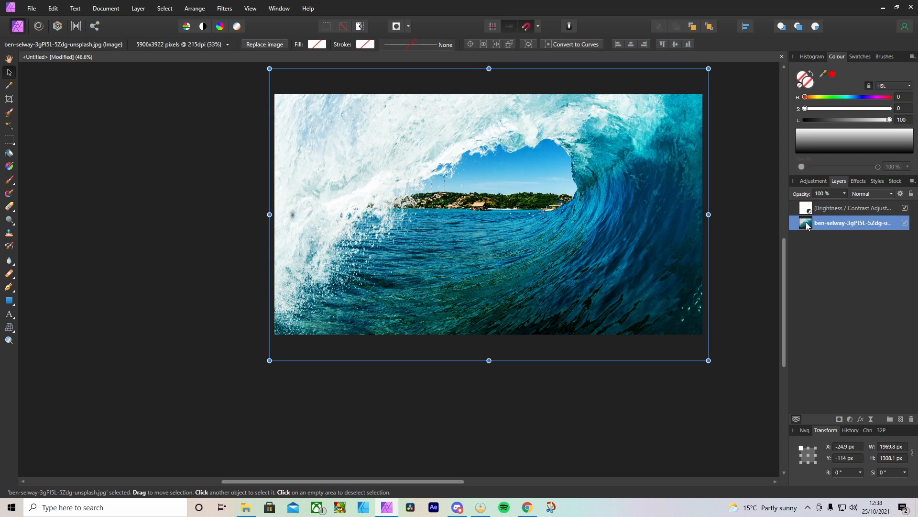
click(850, 419)
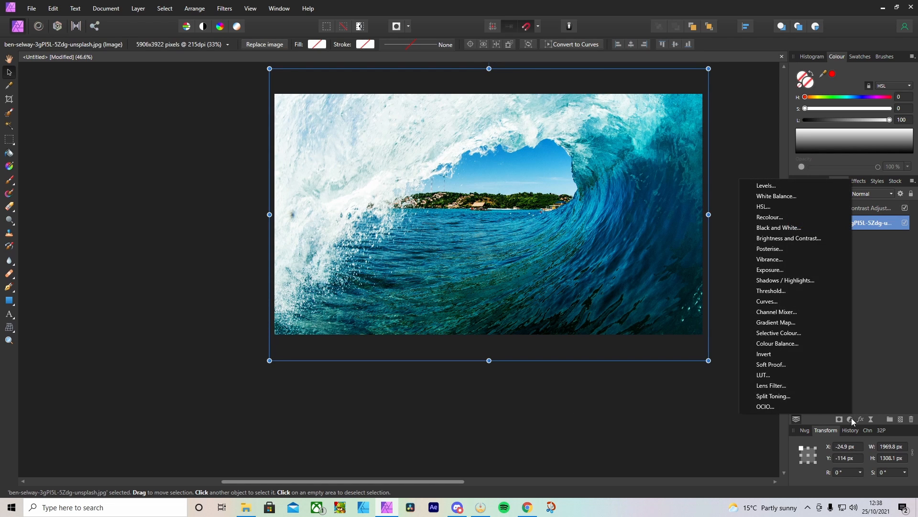
click(793, 281)
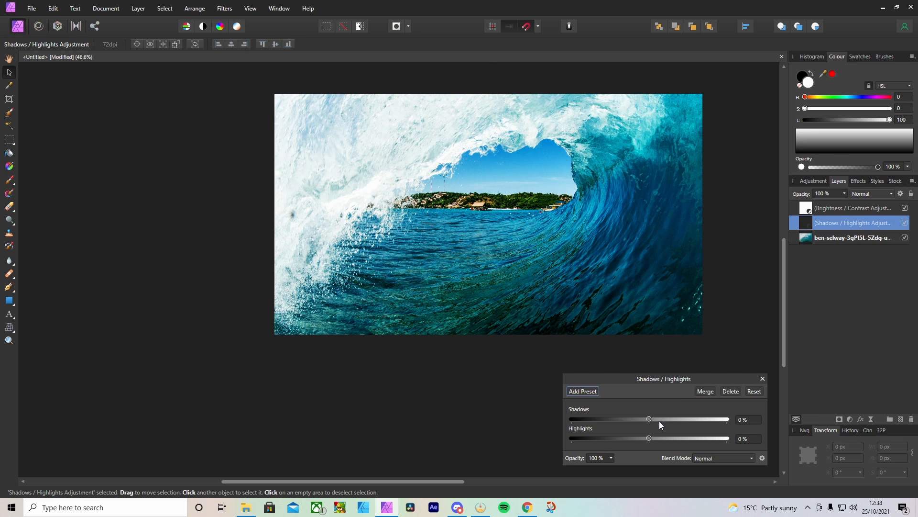
drag(648, 419, 571, 420)
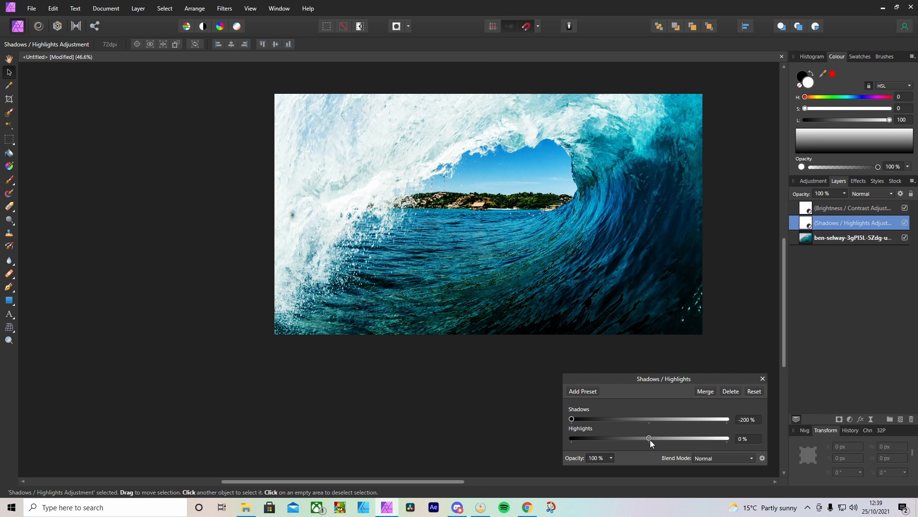
drag(650, 440, 645, 439)
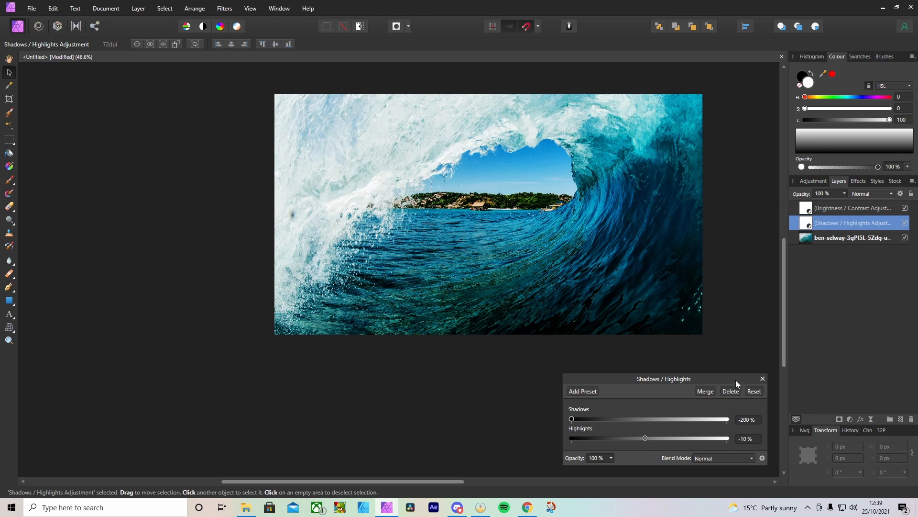
click(762, 379)
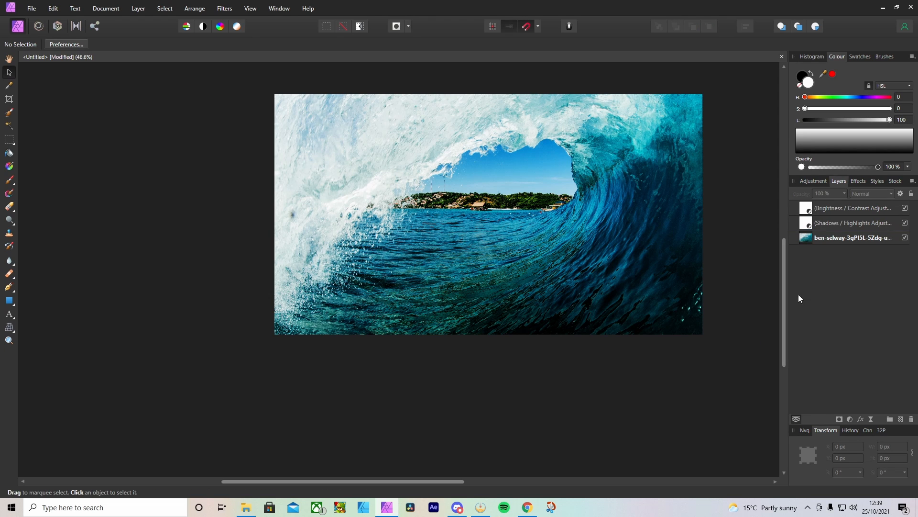
Group both adjustment layers with the wave photo and expand the group to show its layers.
click(812, 220)
click(811, 214)
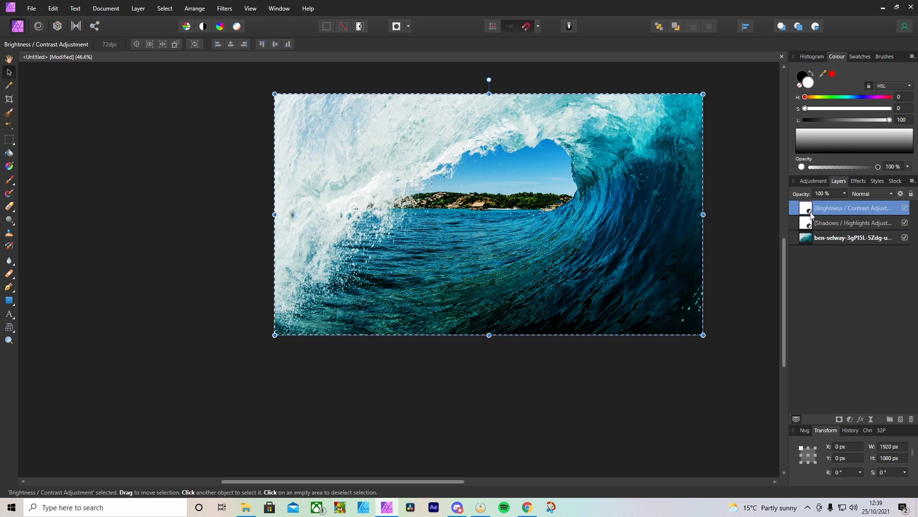
shift+click(813, 238)
key(ctrl+g)
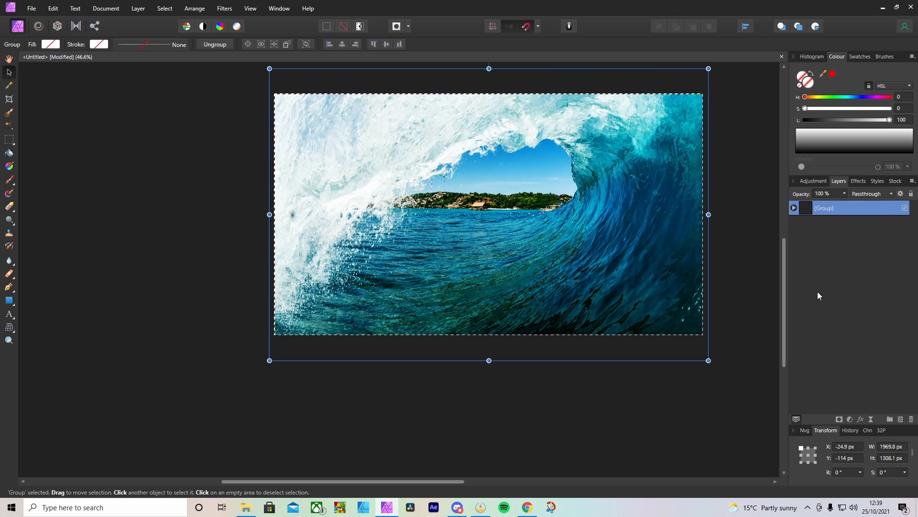
click(738, 264)
click(793, 208)
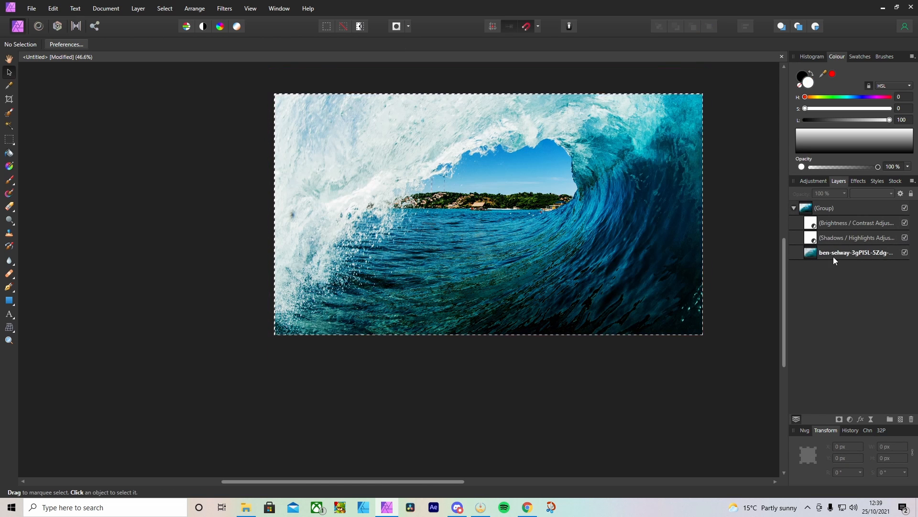
Undo the recent edits back to before the grouping, so both adjustment layers and the wave photo are separate and the pixel selection is gone.
click(816, 259)
key(ctrl+z)
key(ctrl+z)
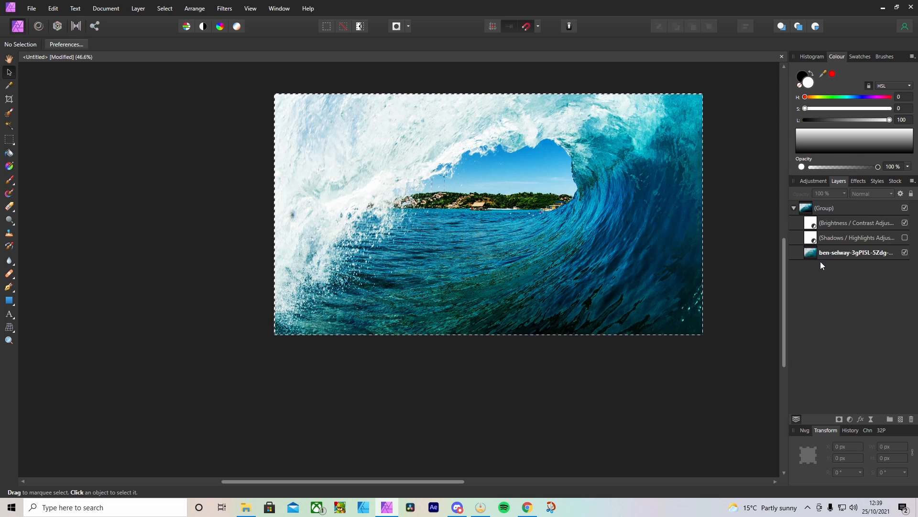
key(ctrl+z)
key(ctrl+z)
key(ctrl+z)
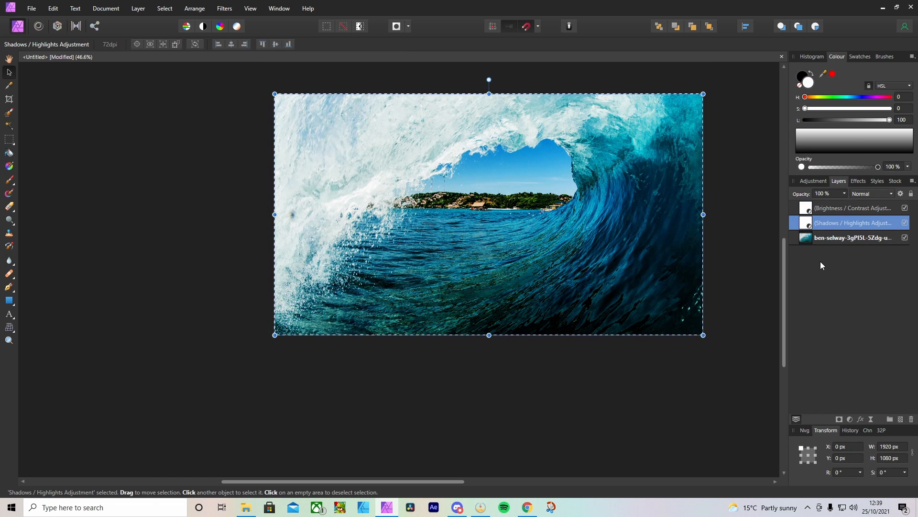
key(ctrl+z)
Group the Brightness / Contrast and Shadows / Highlights adjustments with the wave photo again, and deselect the group.
click(807, 209)
shift+click(807, 223)
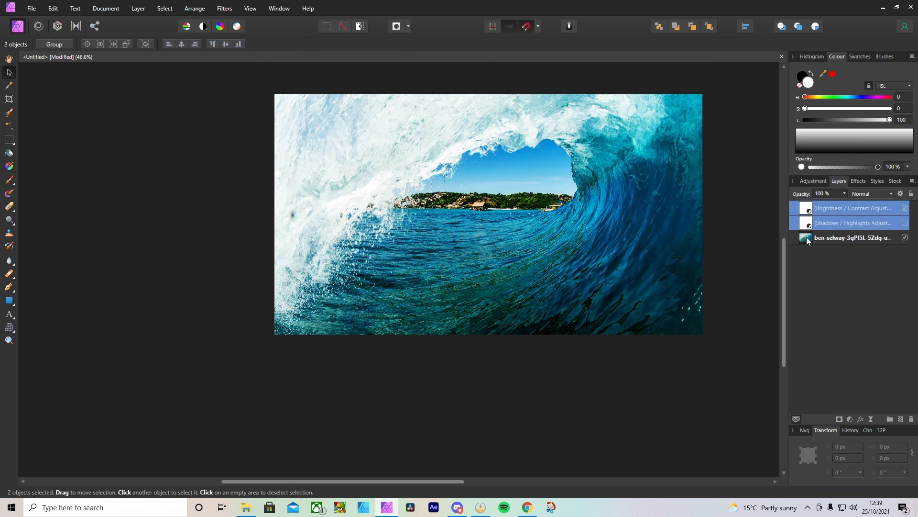
shift+click(807, 239)
key(ctrl+g)
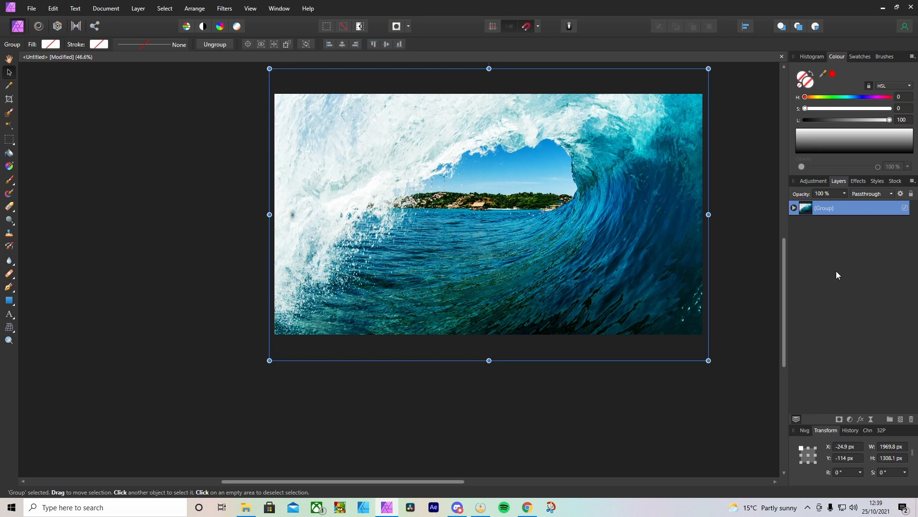
click(739, 285)
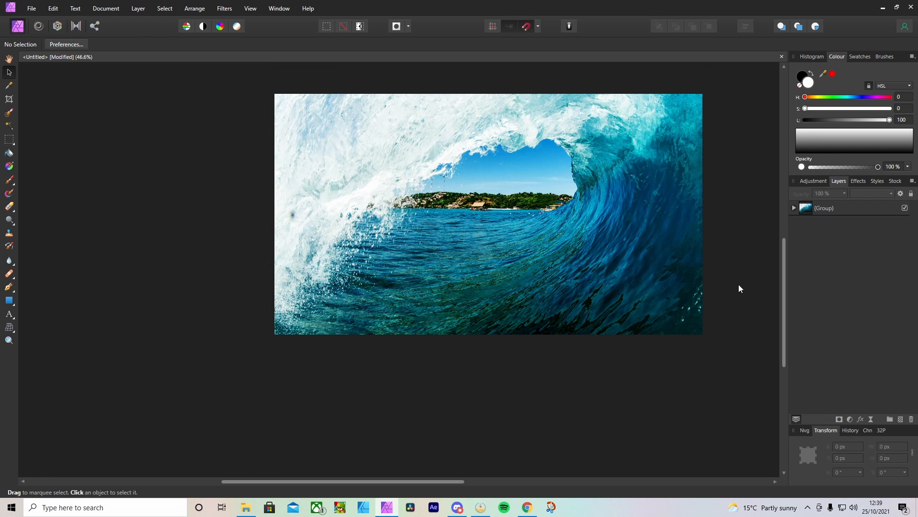
Add black Arial art text reading "How To Make" at about 153 pt over the upper part of the wave photo.
scroll(738, 287, down, 2)
scroll(738, 290, up, 1)
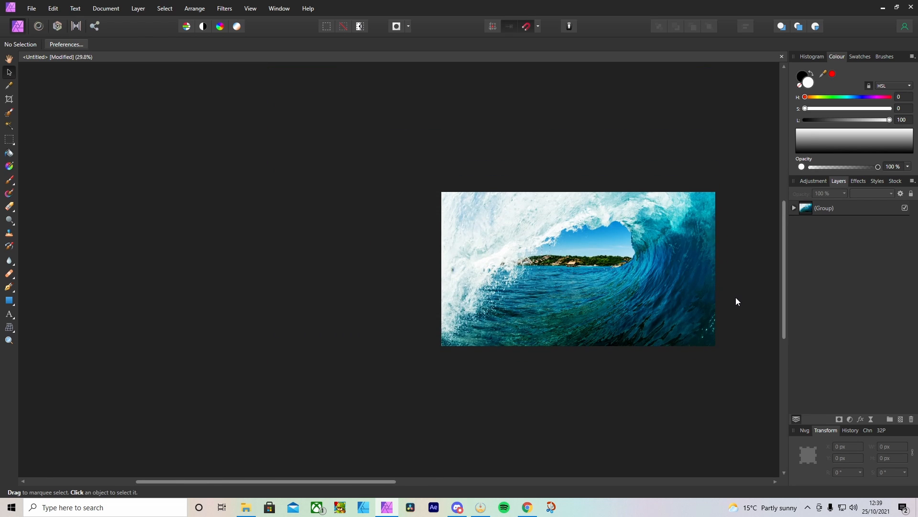
scroll(736, 299, up, 1)
scroll(737, 300, up, 1)
key(t)
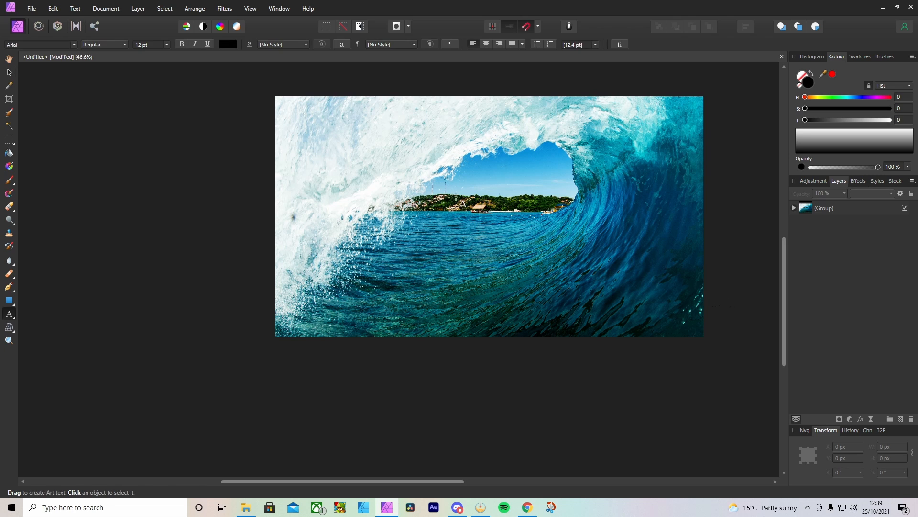
drag(426, 164, 458, 190)
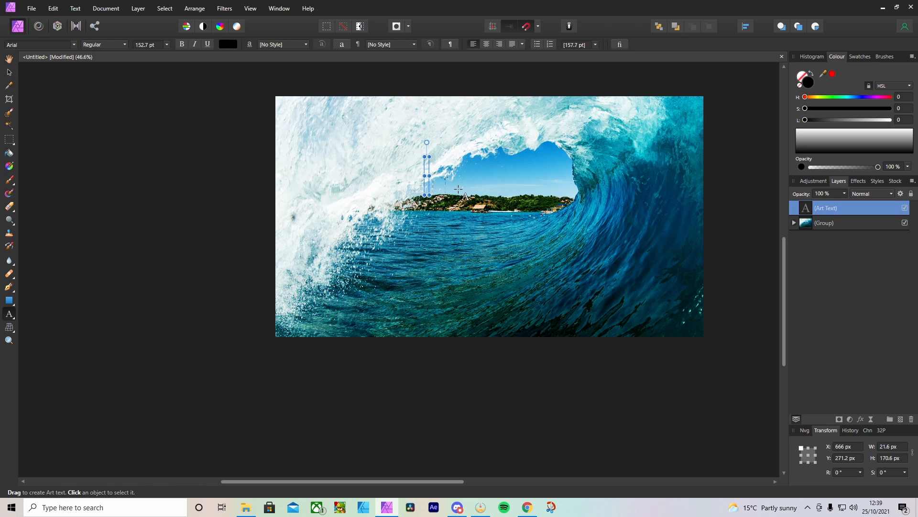
text(How )
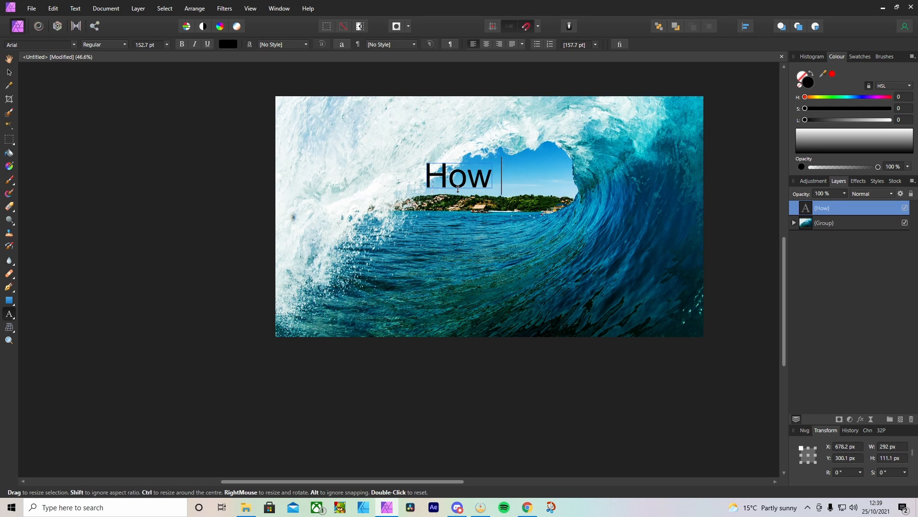
text(To Make)
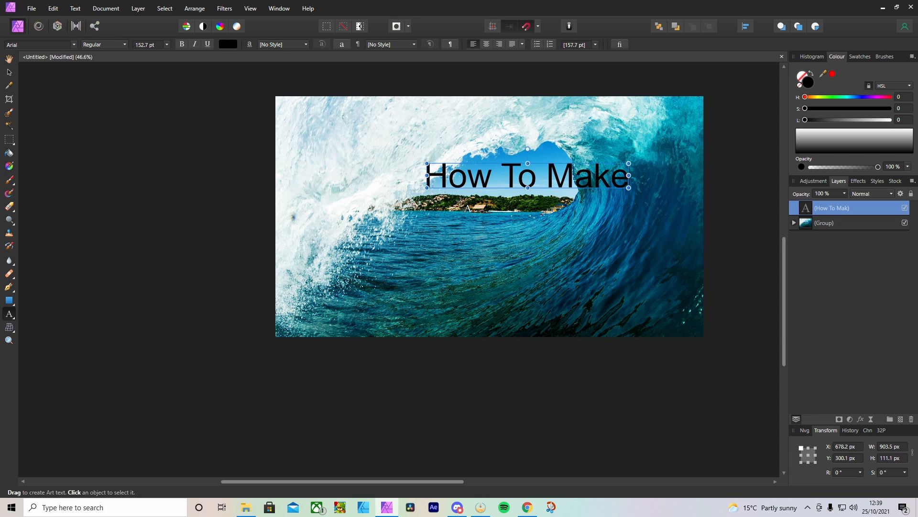
text(vv)
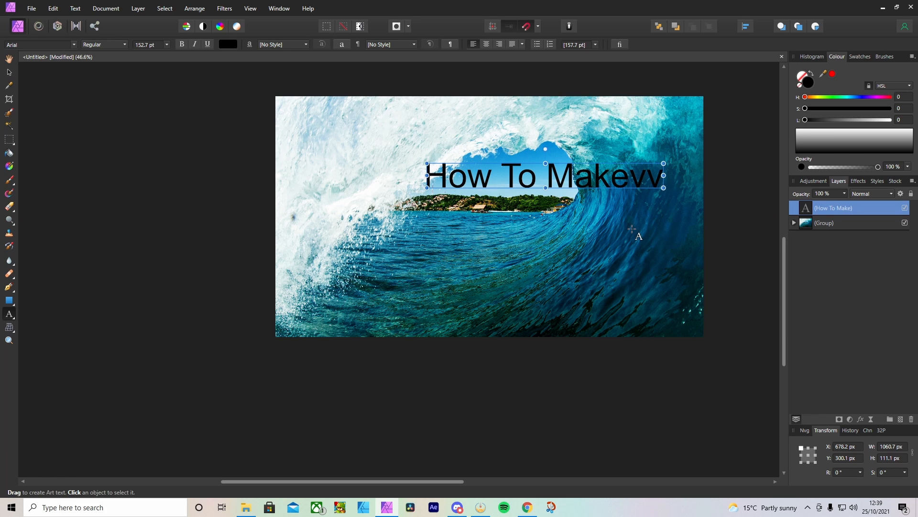
key(BackSpace)
key(BackSpace)
key(Escape)
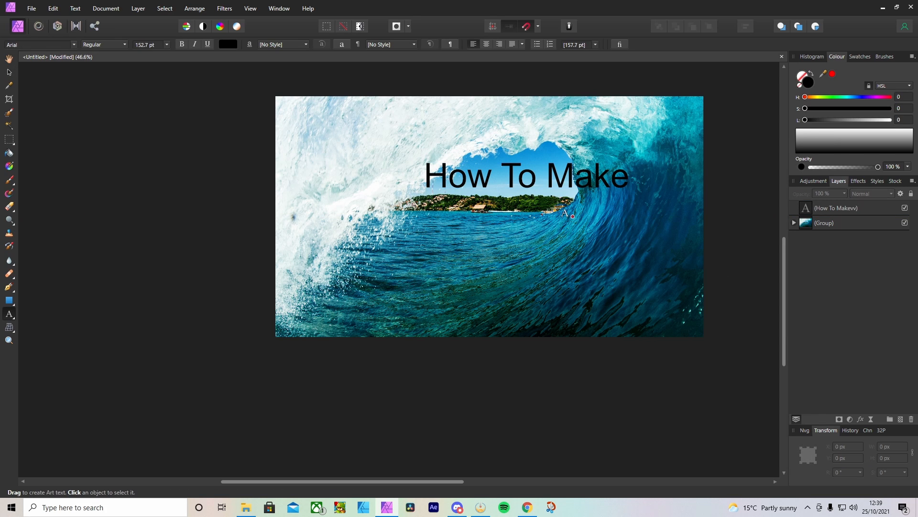
Move the "How To Make" text up and left to about X 567, Y 210 px.
click(518, 177)
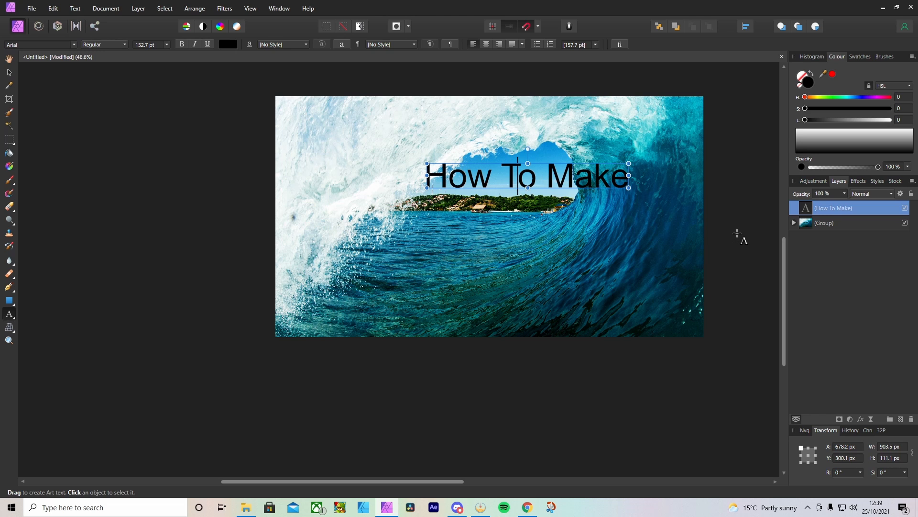
key(Escape)
key(v)
drag(538, 178, 514, 159)
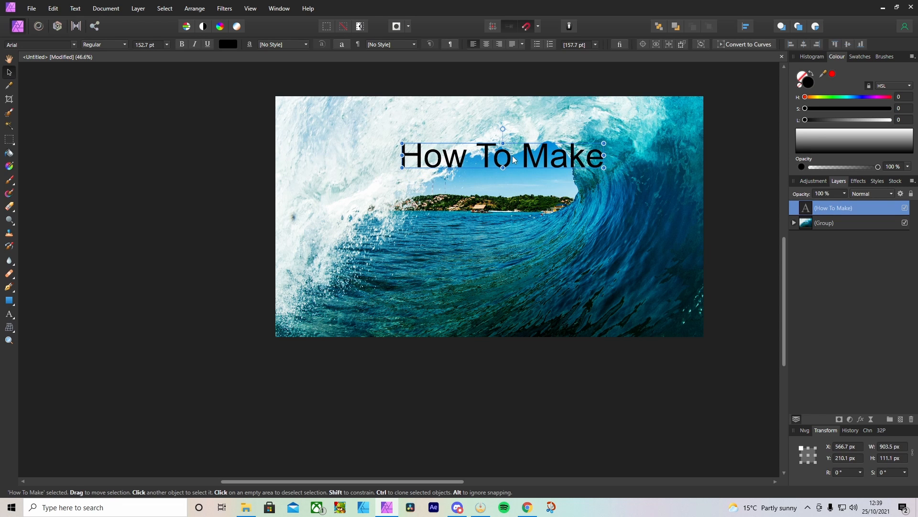
Paste three copies of the "How To Make" text and stack them below the original as separate lines.
key(ctrl+c)
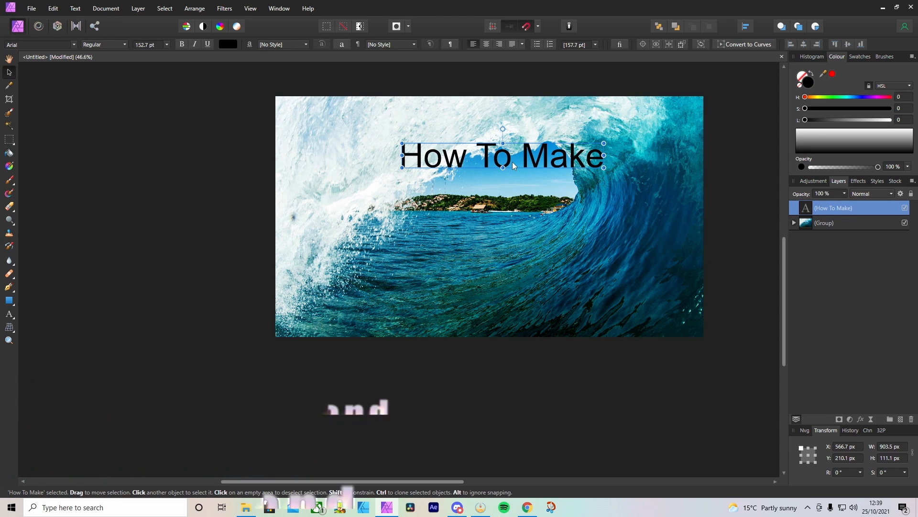
key(ctrl+v)
drag(512, 161, 526, 278)
key(ctrl+v)
key(ctrl+v)
drag(527, 226, 528, 249)
Replace the wording of the second text line with "WAVE".
double_click(522, 191)
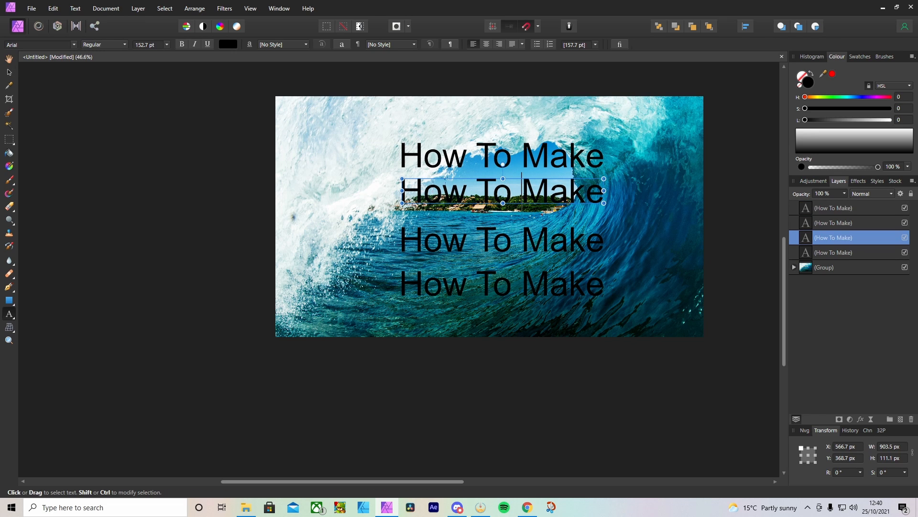
key(ctrl+a)
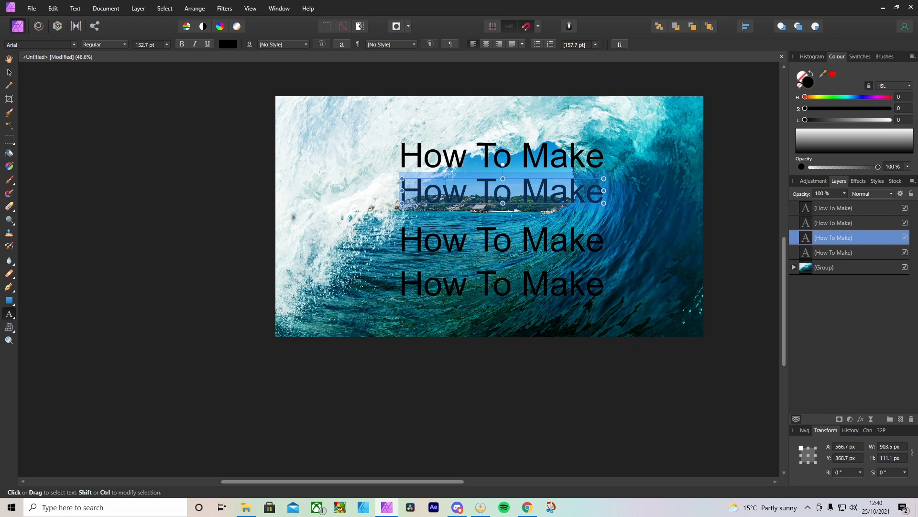
text(MAKE)
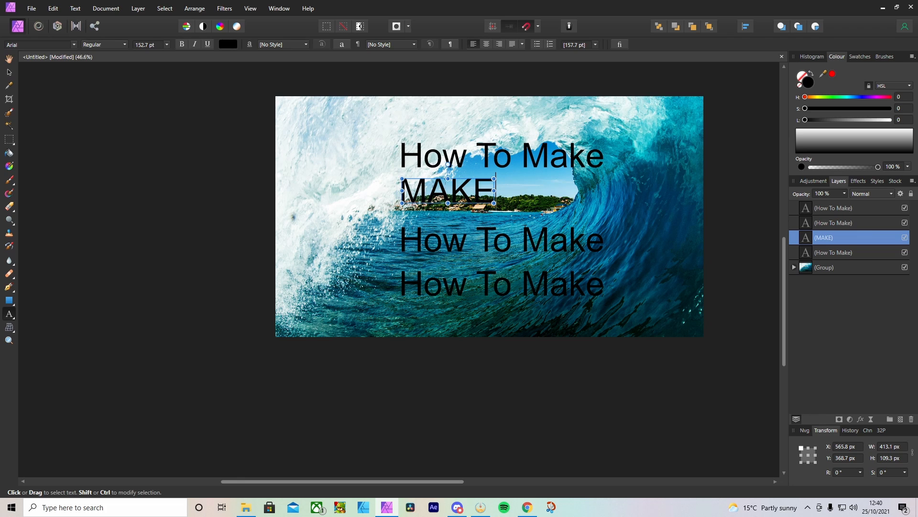
key(BackSpace)
key(BackSpace)
key(BackSpace)
key(BackSpace)
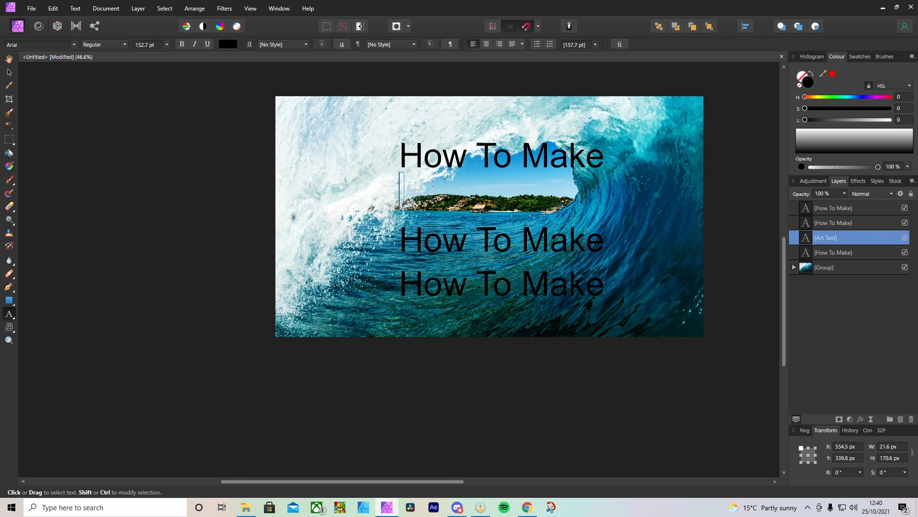
text(WAVE)
key(Escape)
Replace the wording of the third text line with "TYPE".
click(515, 239)
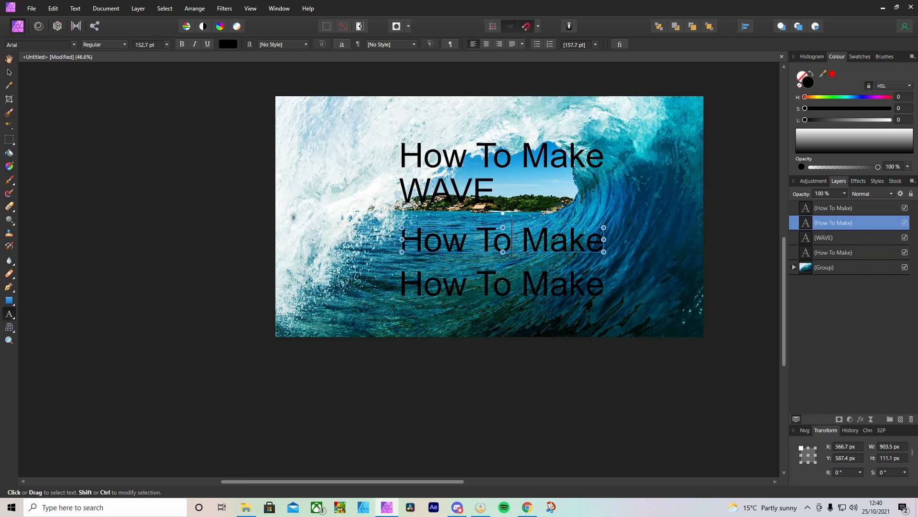
key(ctrl+a)
text(TYPE)
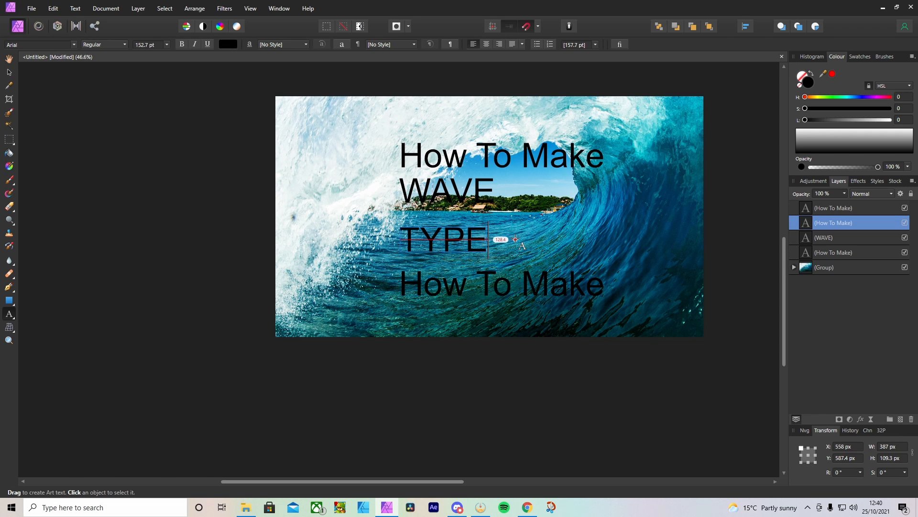
Replace the wording of the bottom text line with "in Affinity Photo".
click(513, 283)
key(ctrl+a)
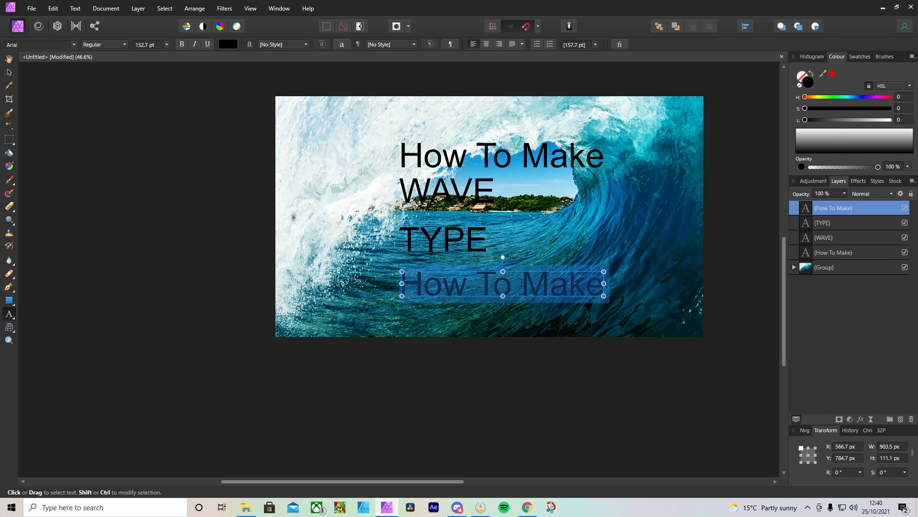
text(in Af)
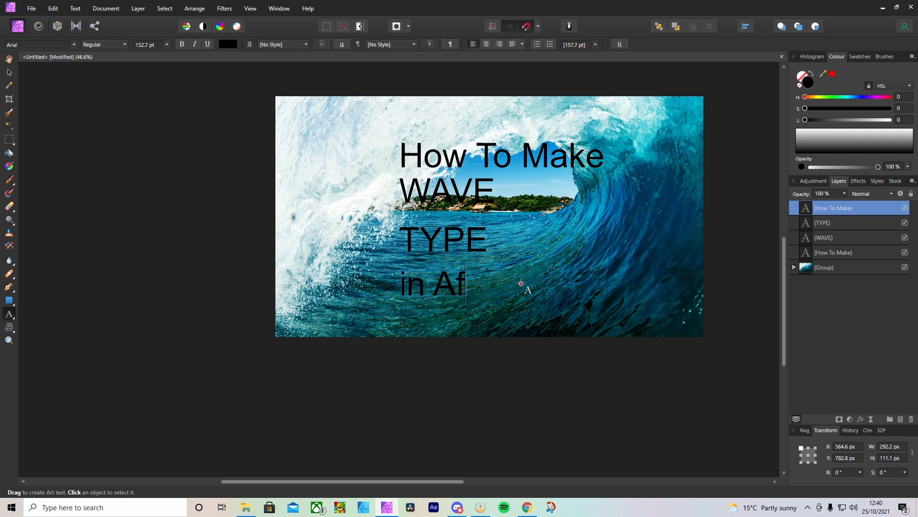
text(finity)
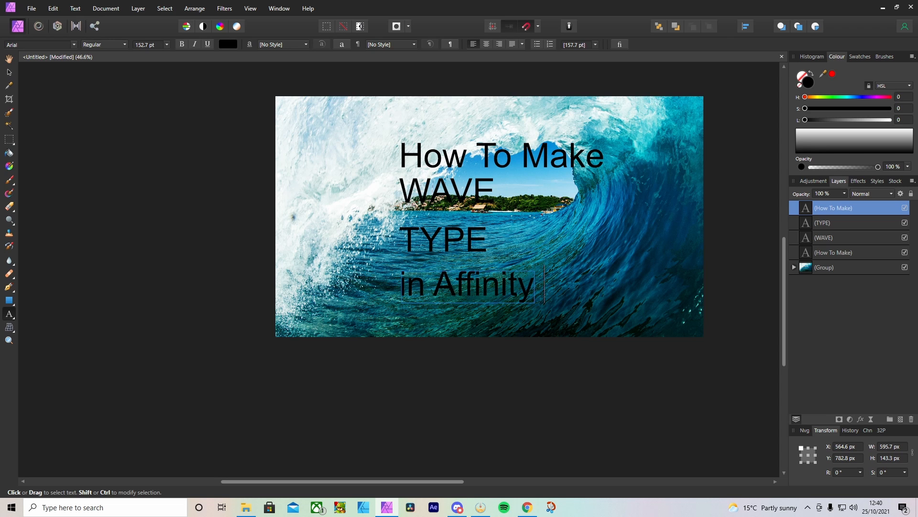
text( Photo)
key(Escape)
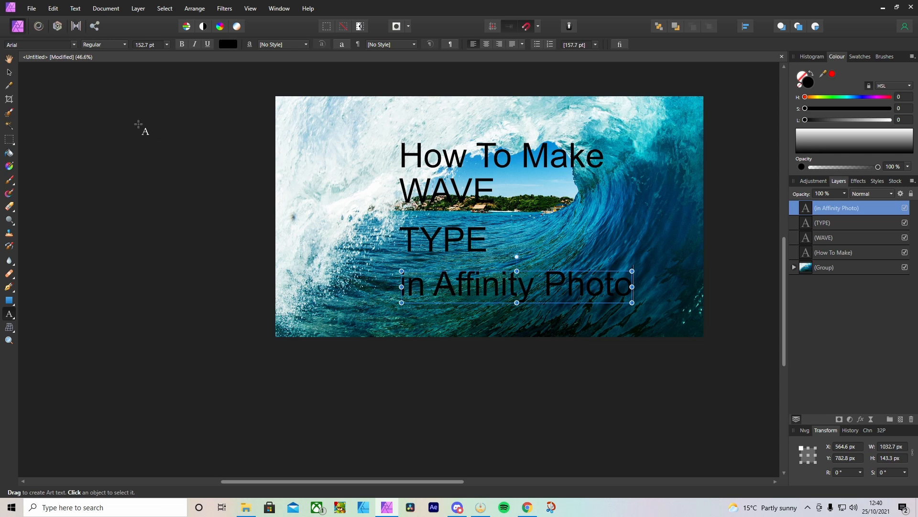
Move the "How To Make" line slightly up and left to about X 527, Y 186 px.
click(9, 72)
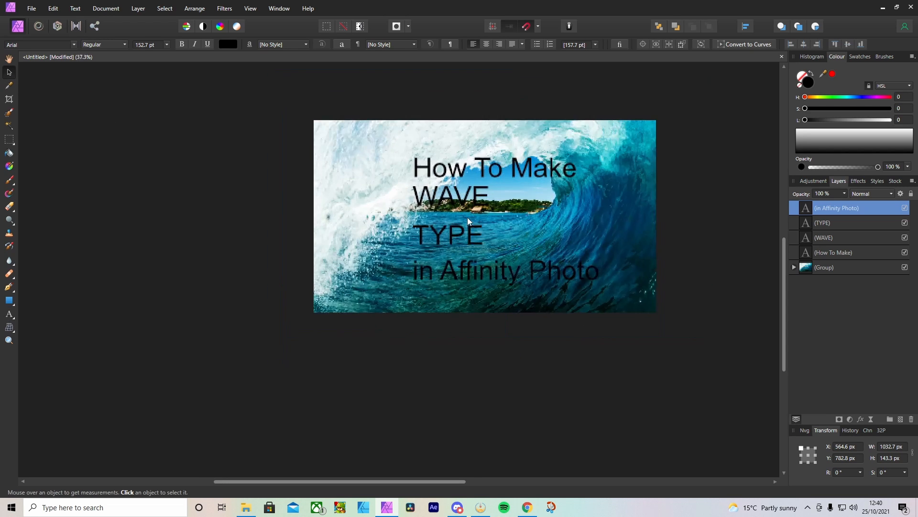
scroll(515, 176, up, 3)
click(416, 197)
scroll(467, 183, down, 3)
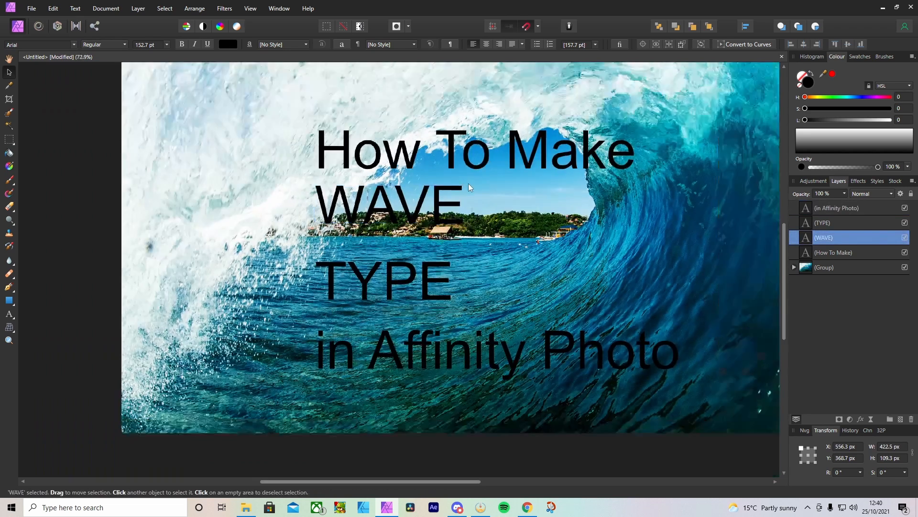
click(466, 162)
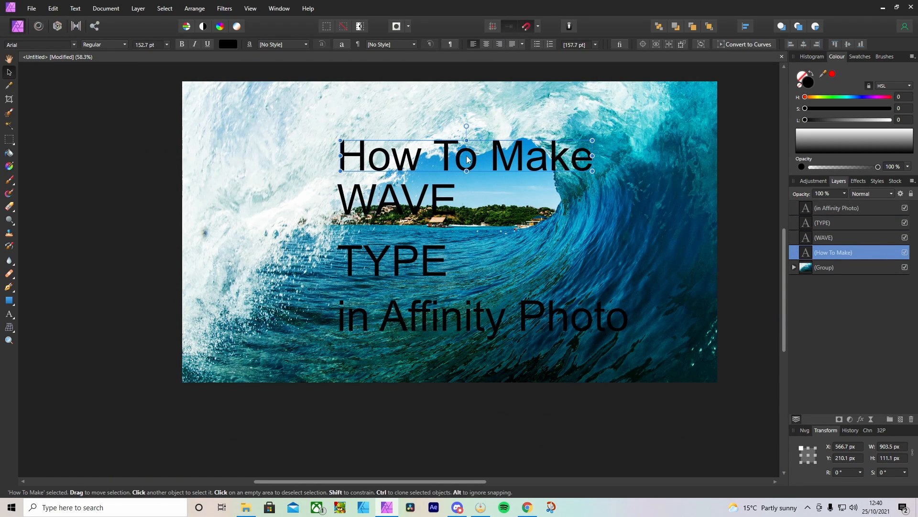
drag(467, 159, 455, 152)
Scale and stack "WAVE", "TYPE" and "in Affinity Photo" beneath "How To Make", matching its width of about 904 px.
drag(409, 202, 581, 231)
click(415, 258)
drag(415, 259, 581, 357)
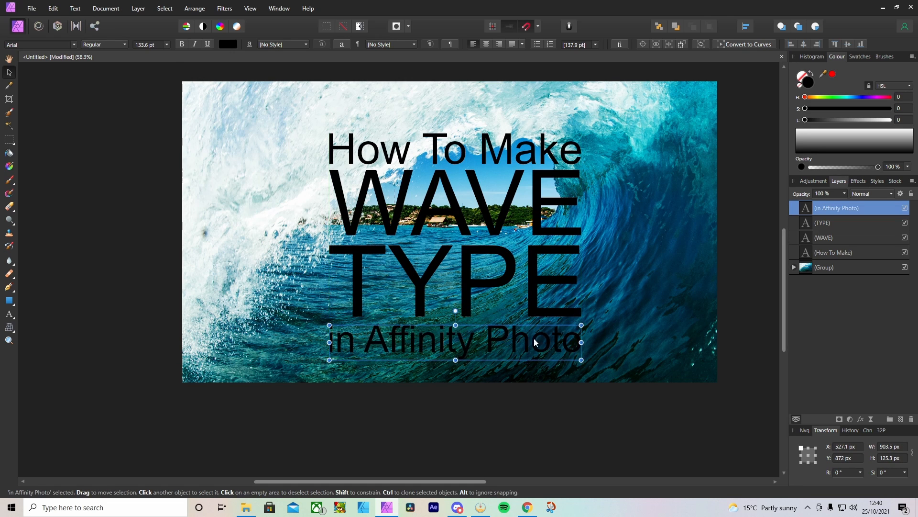
click(589, 404)
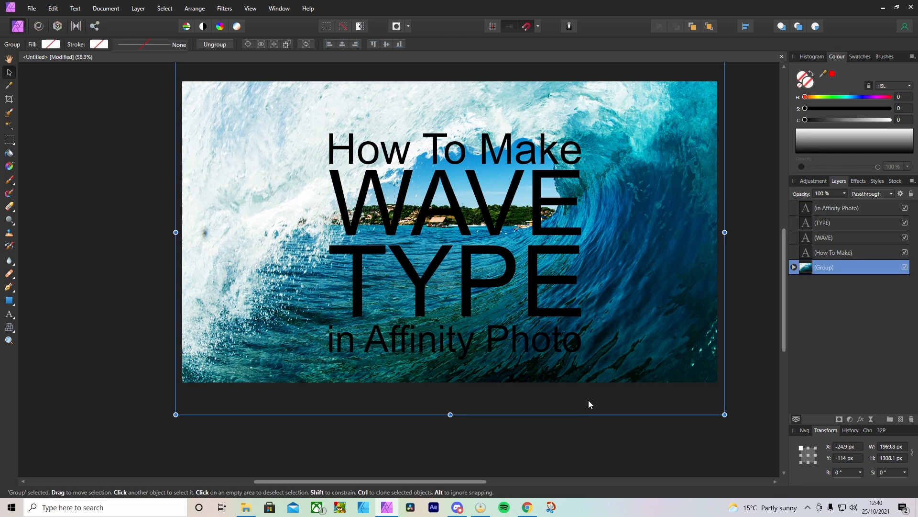
click(484, 153)
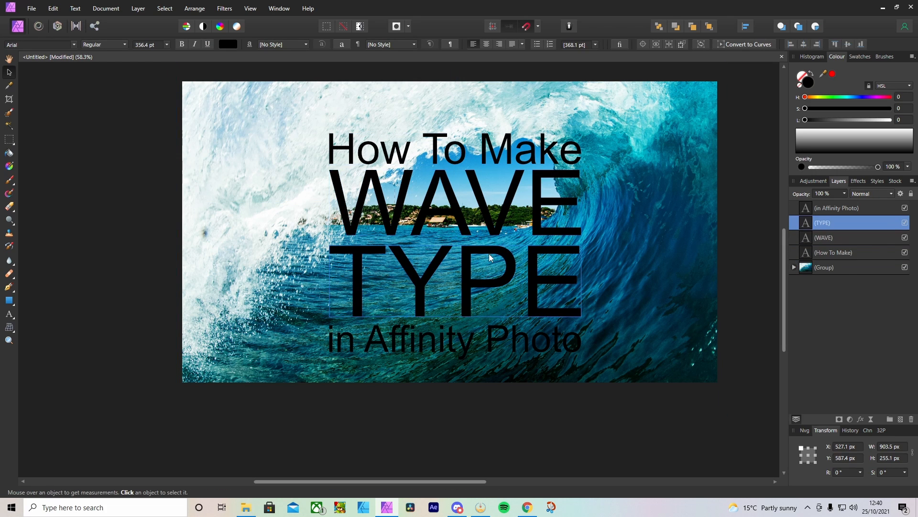
Set the font of all four title lines to Berlin Sans FB Demi.
click(808, 213)
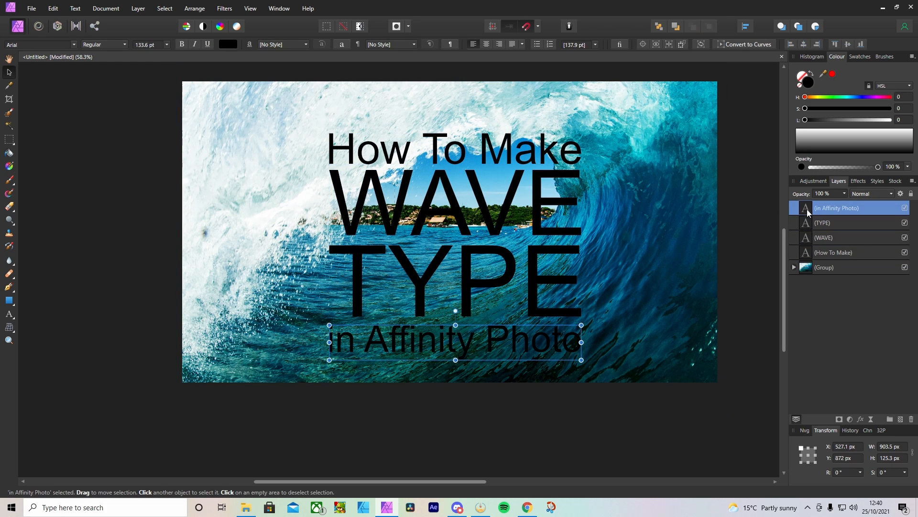
shift+click(810, 256)
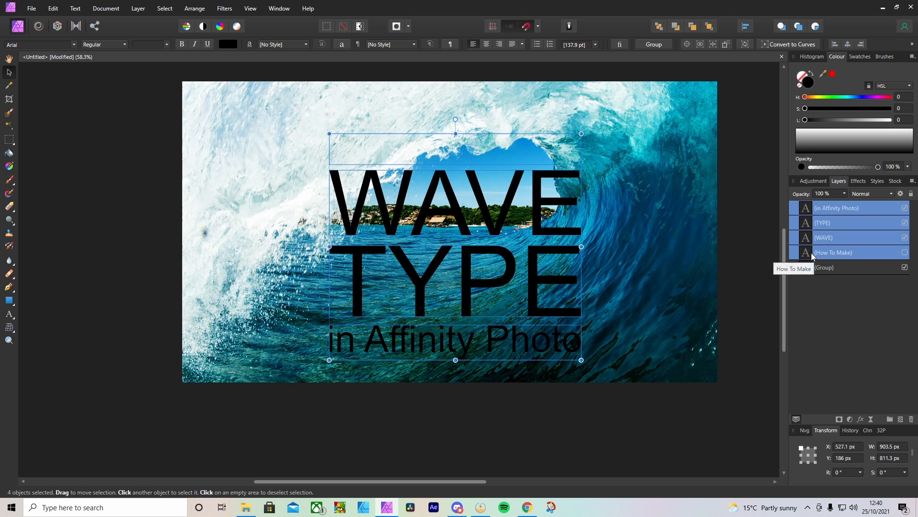
click(905, 252)
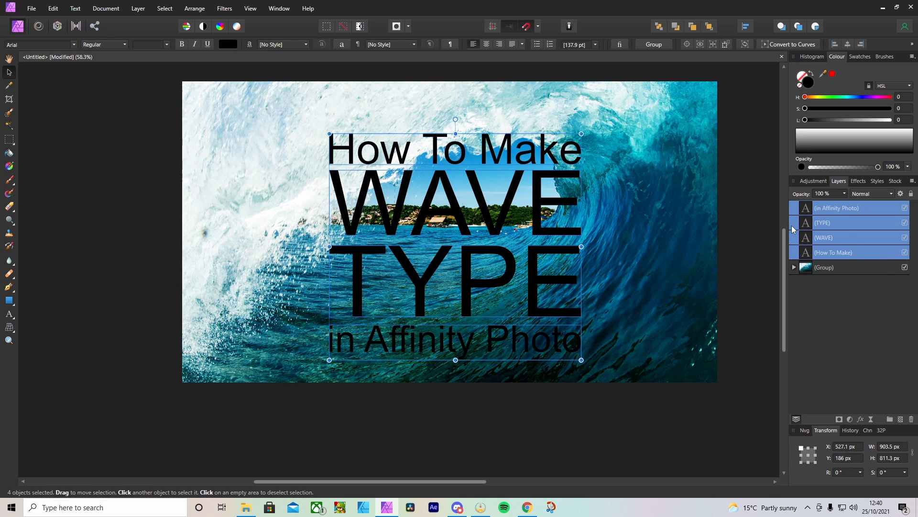
click(74, 44)
scroll(166, 116, down, 1)
scroll(163, 125, down, 2)
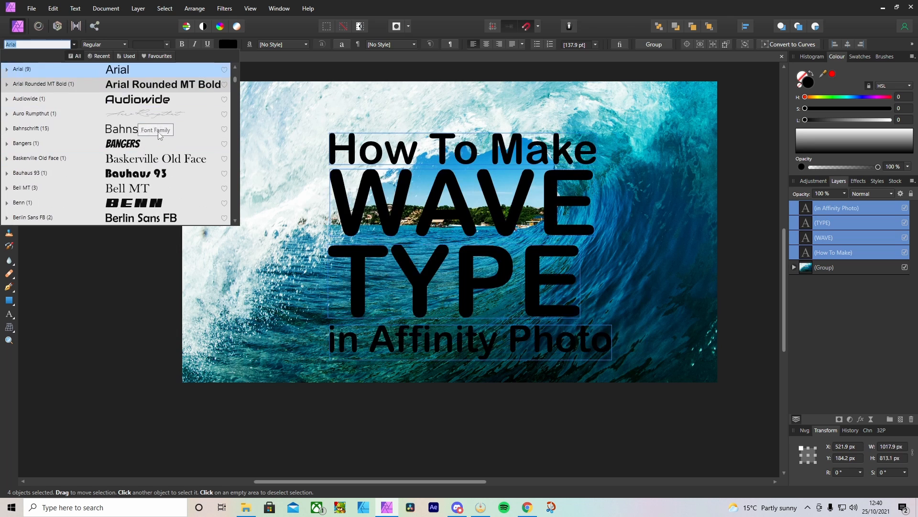
scroll(153, 139, down, 3)
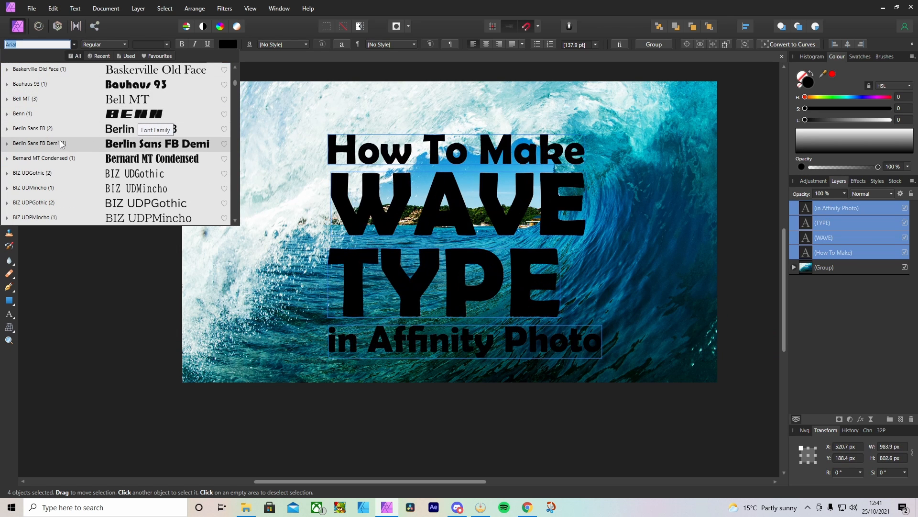
click(127, 145)
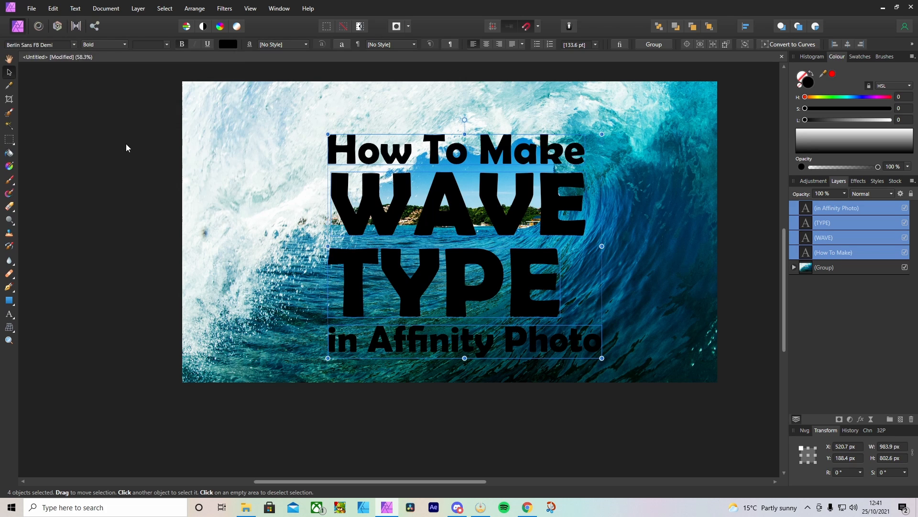
click(127, 148)
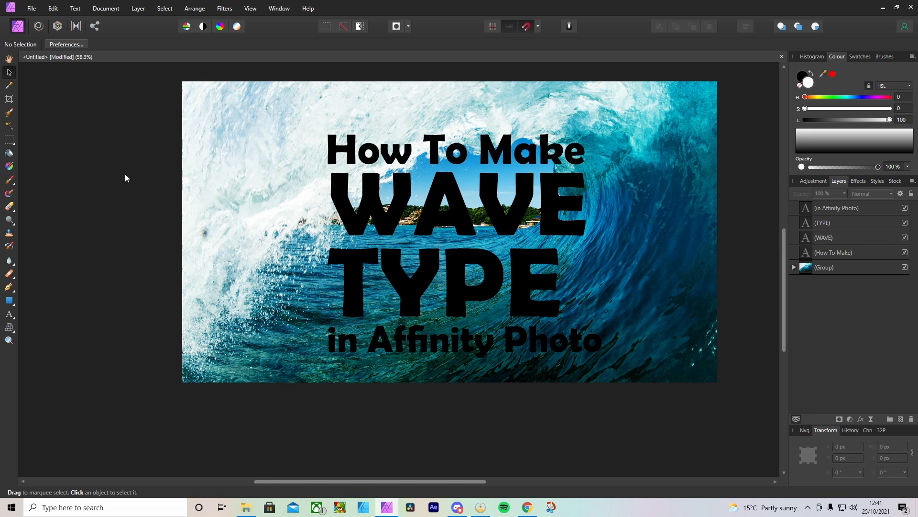
Enlarge "TYPE" proportionally to about 923 px wide and scale "in Affinity Photo" to match its width.
click(549, 197)
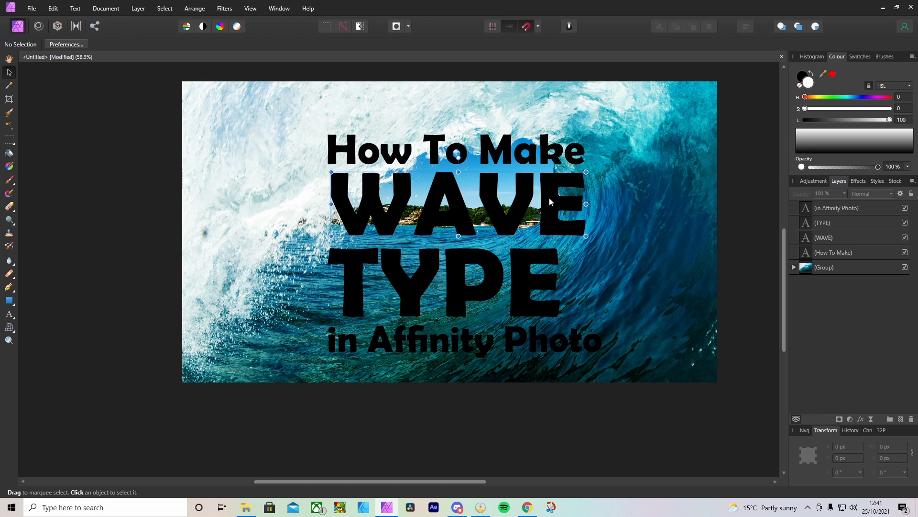
click(552, 285)
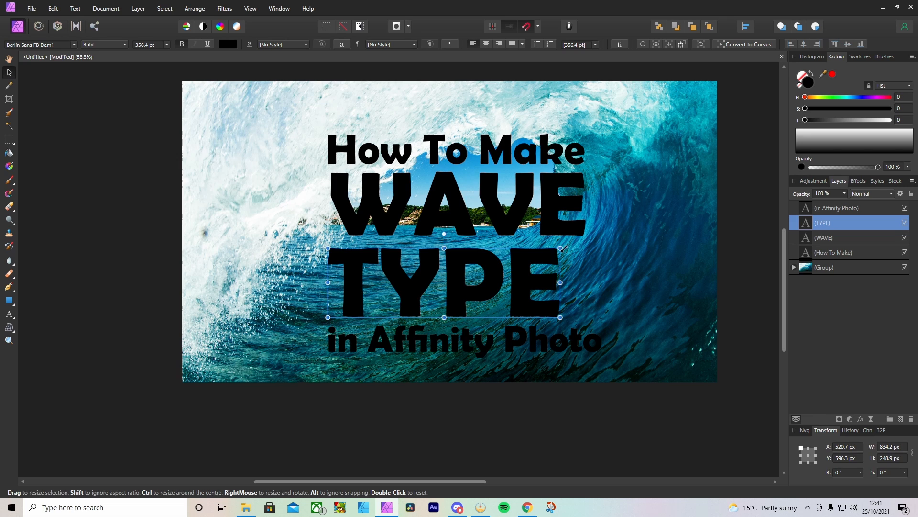
drag(564, 248, 586, 245)
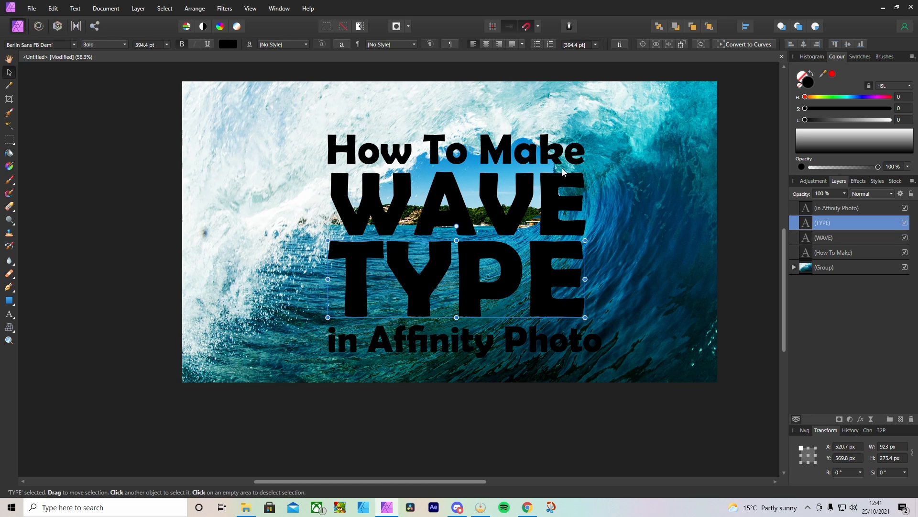
click(580, 337)
drag(598, 326, 586, 326)
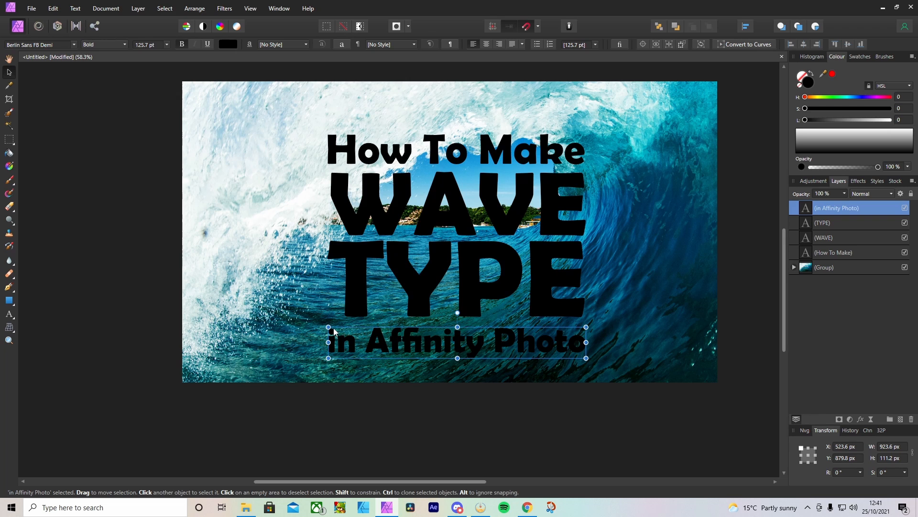
drag(329, 327, 325, 323)
Widen "WAVE" to about 926.5 px so its edges line up with the "How To Make" line.
click(336, 207)
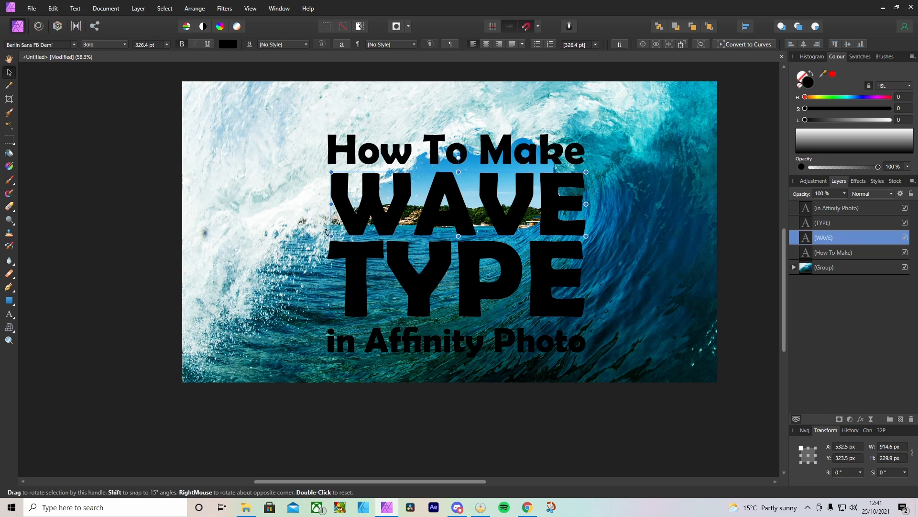
drag(330, 235, 326, 235)
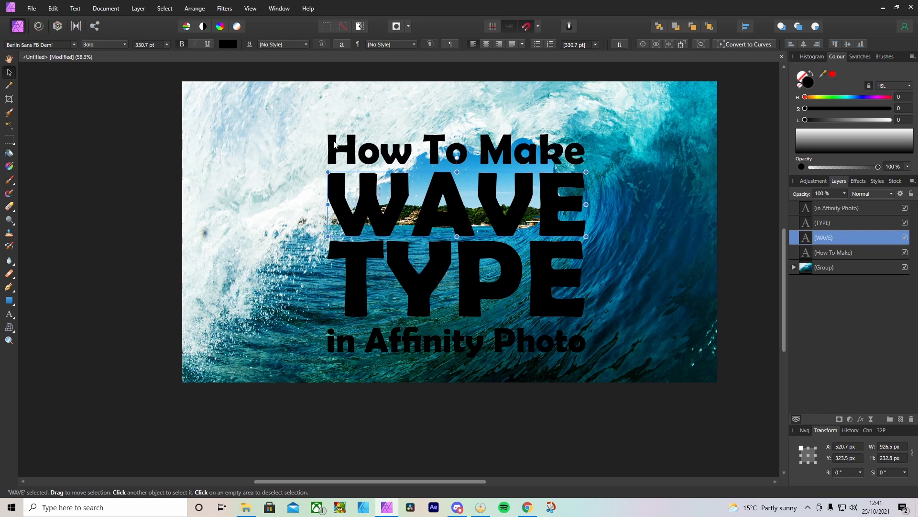
click(334, 162)
drag(328, 165, 327, 165)
drag(585, 165, 585, 165)
click(675, 233)
Recolour all four title lines white with a lightness of 100.
scroll(676, 234, down, 1)
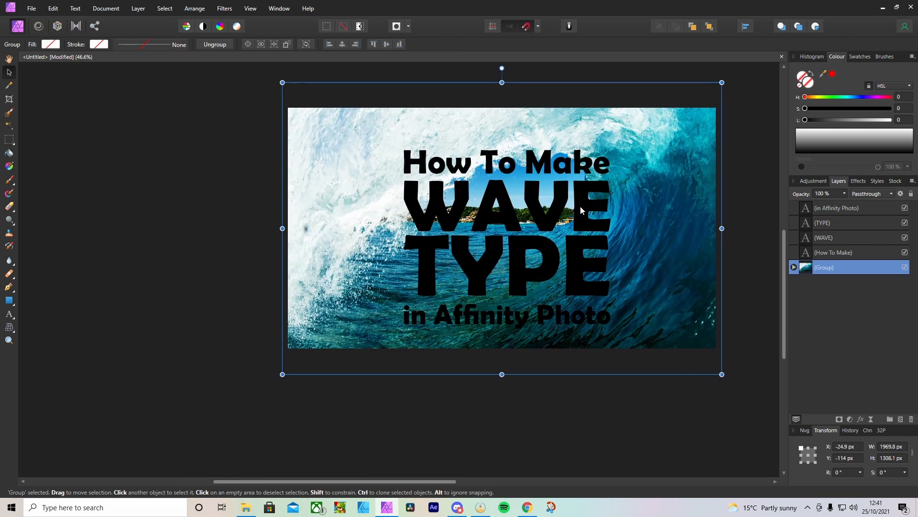
click(553, 165)
shift+click(564, 196)
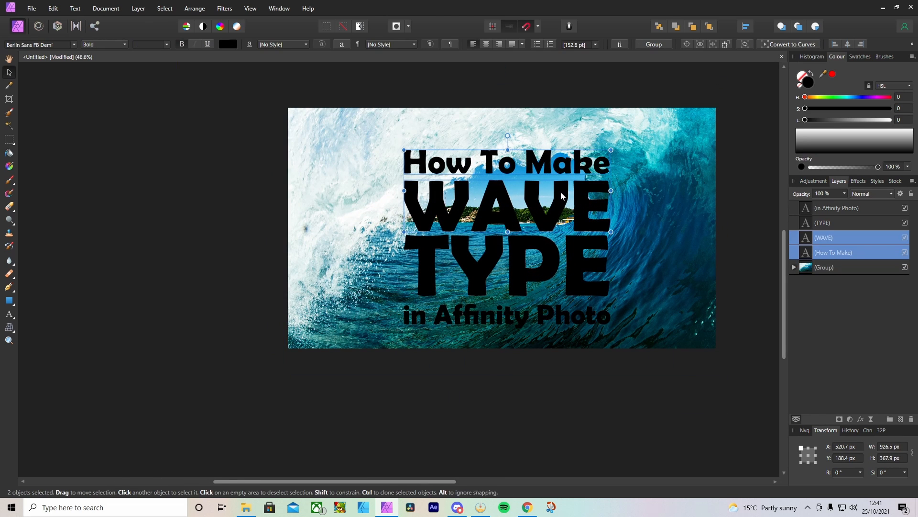
shift+click(554, 249)
shift+click(548, 313)
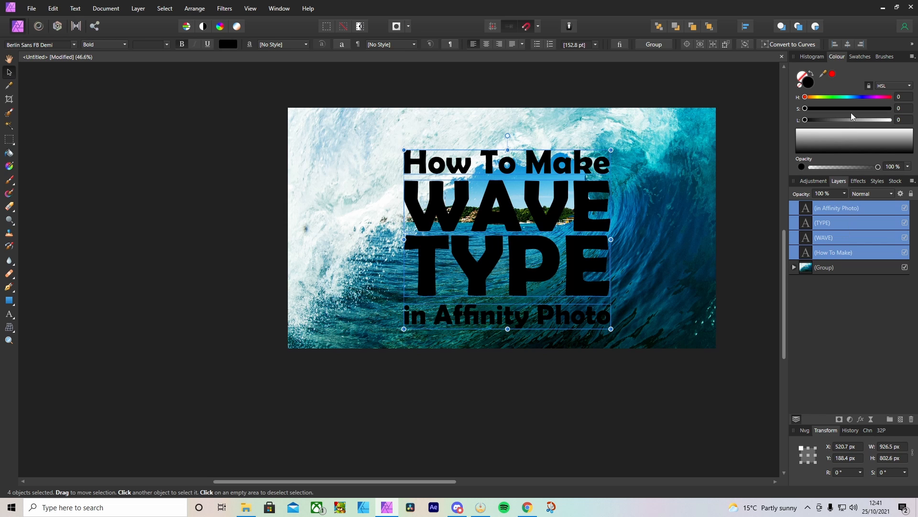
drag(851, 119, 891, 120)
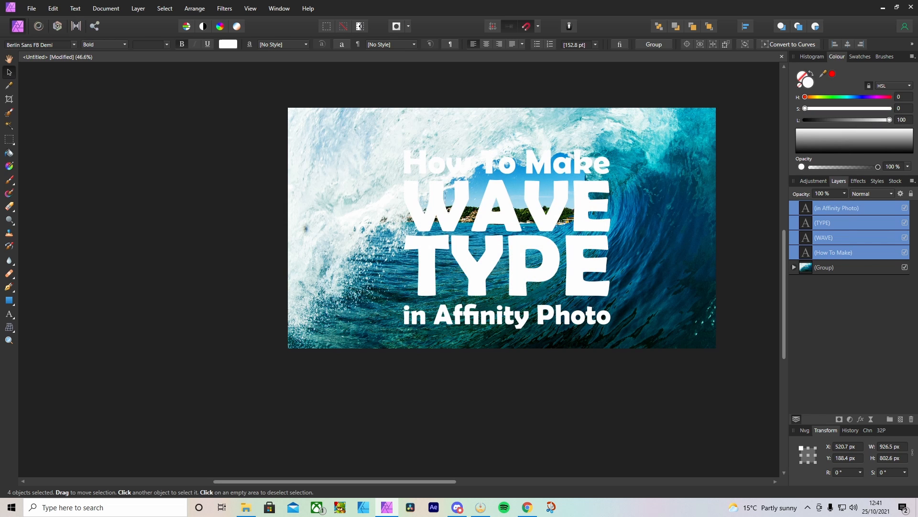
click(753, 199)
Add a thin solid black outside Outline layer effect to all four title lines.
scroll(746, 191, down, 1)
click(607, 168)
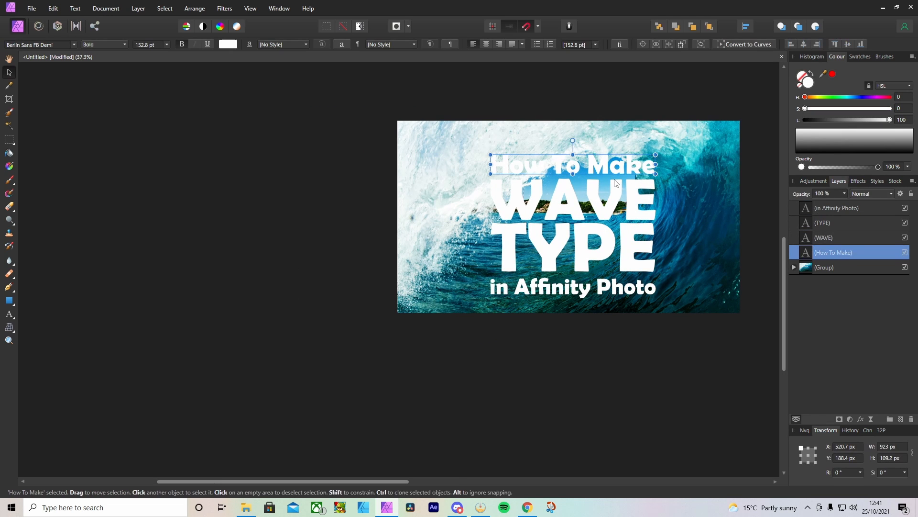
shift+click(614, 205)
shift+click(597, 268)
shift+click(593, 291)
scroll(666, 274, up, 1)
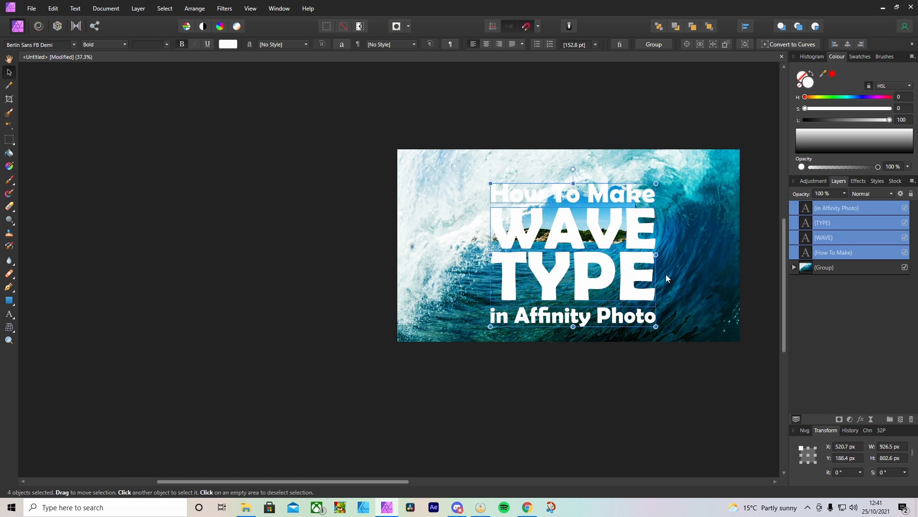
click(861, 419)
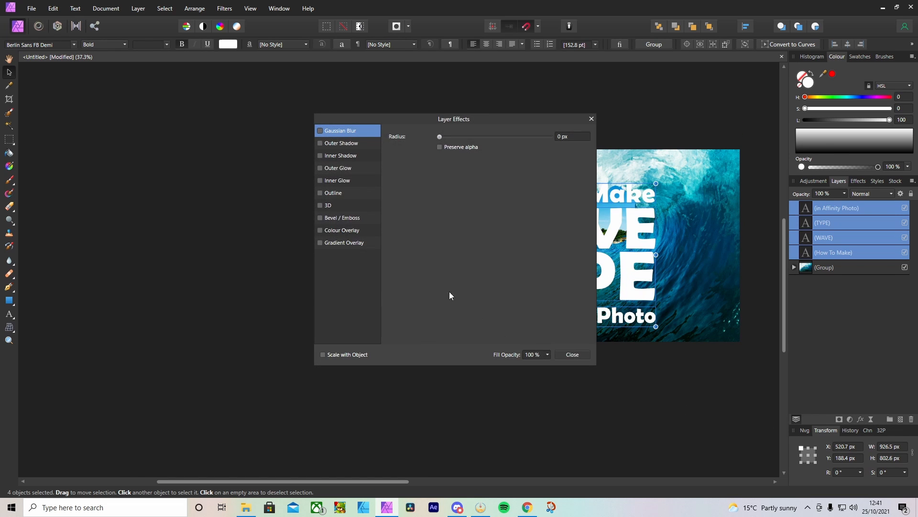
click(339, 194)
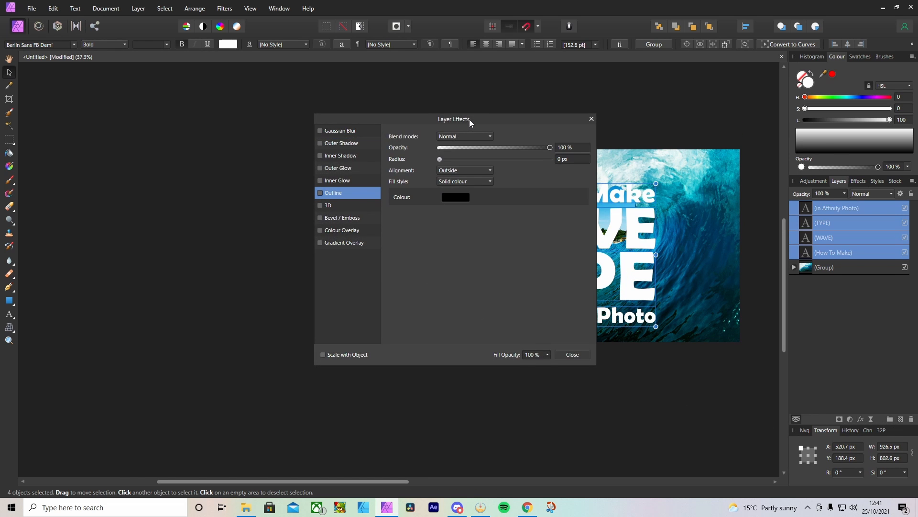
drag(469, 119, 267, 150)
drag(241, 192, 273, 192)
click(391, 150)
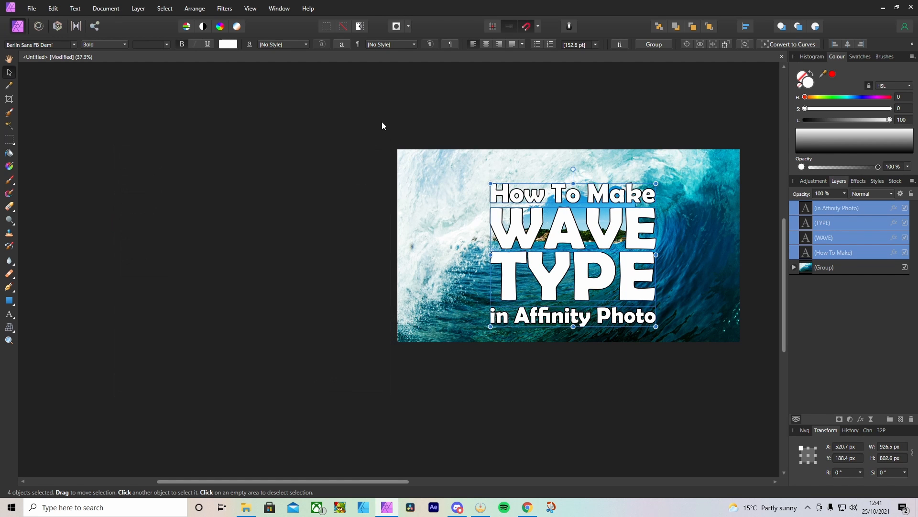
click(382, 121)
scroll(664, 265, up, 2)
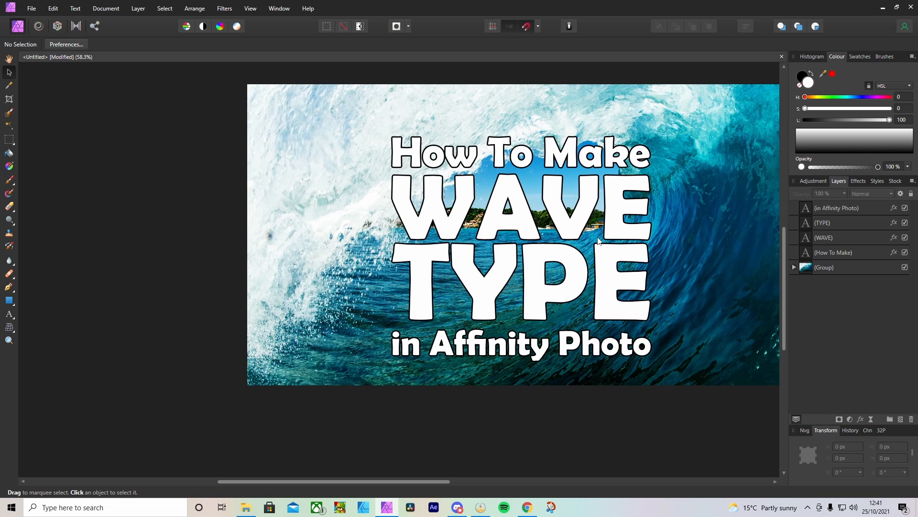
scroll(598, 240, down, 2)
scroll(600, 237, up, 1)
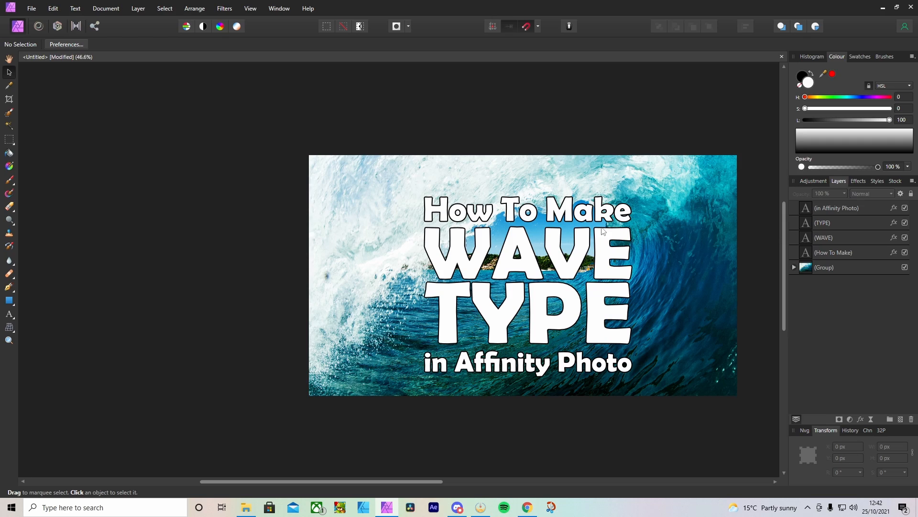
scroll(594, 216, down, 4)
scroll(579, 216, up, 5)
scroll(580, 221, down, 4)
scroll(578, 222, up, 3)
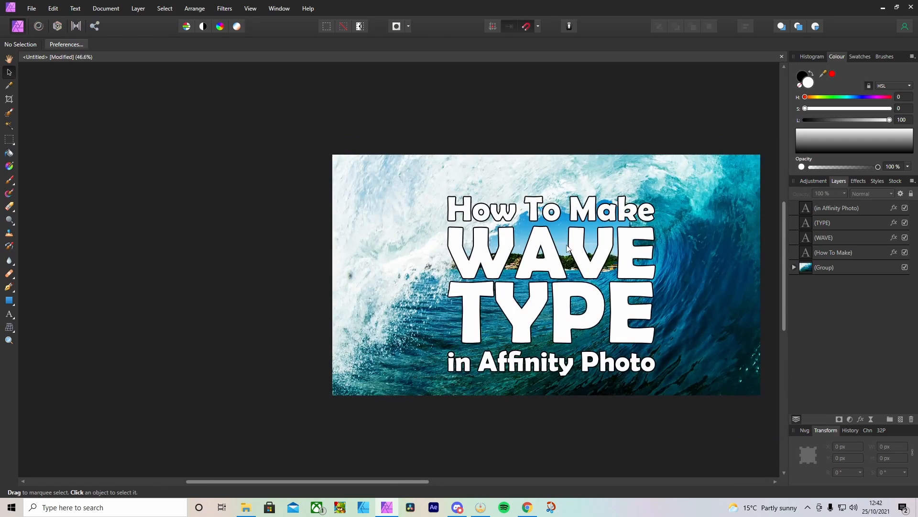
Rasterise the "WAVE" text layer with its layer FX preserved.
scroll(570, 248, up, 3)
click(575, 254)
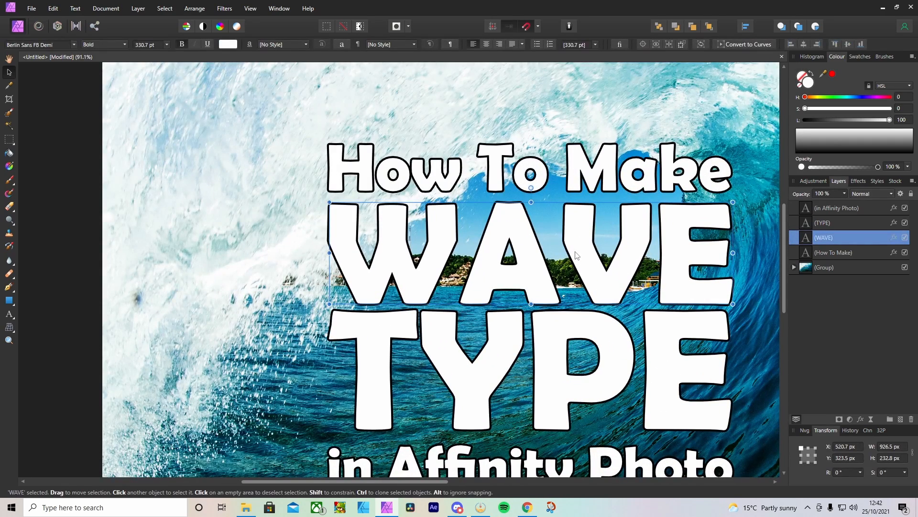
right_click(575, 254)
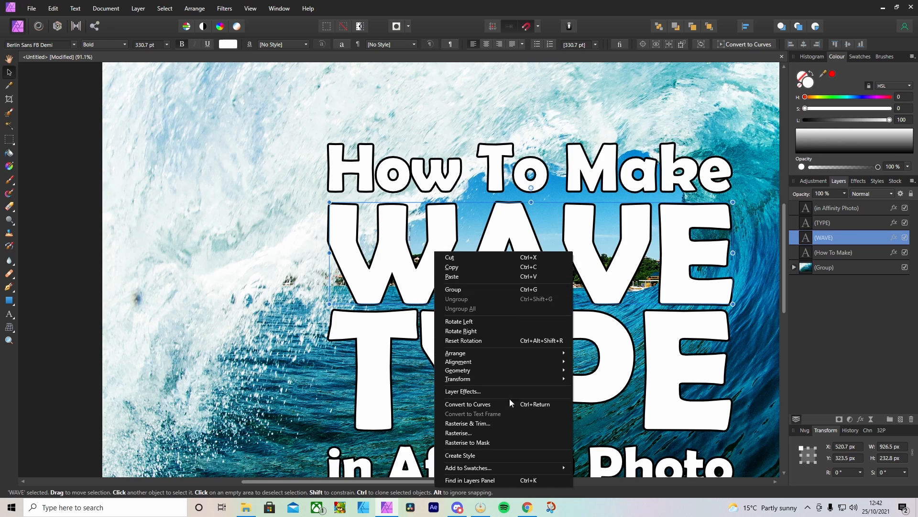
click(494, 432)
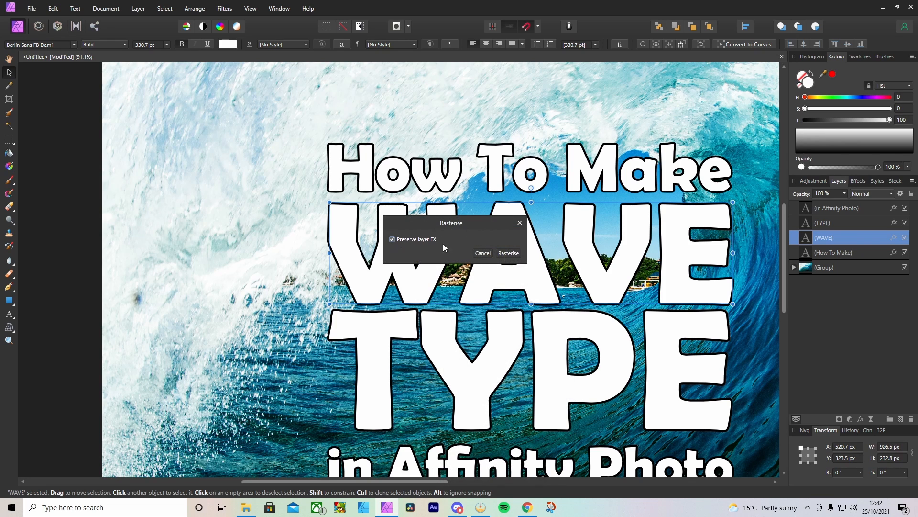
click(503, 253)
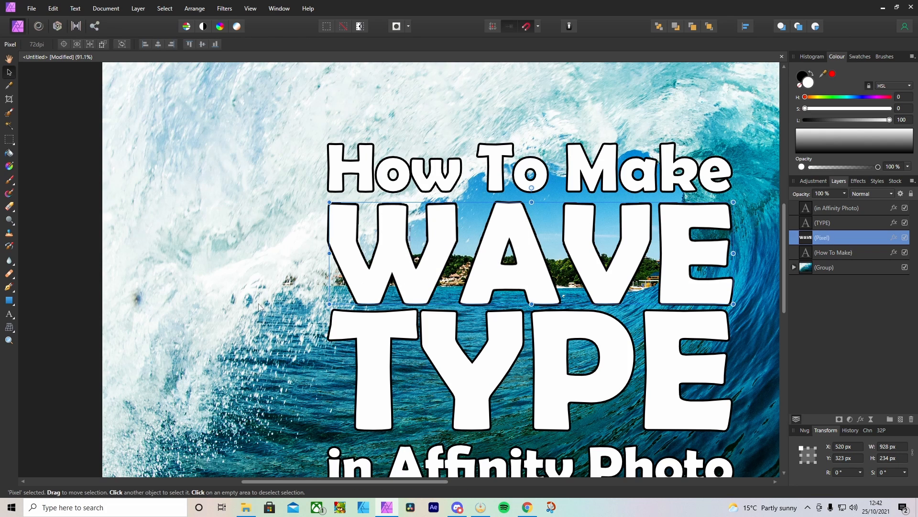
Add two vertical Mesh Warp divisions to "WAVE", one between W and A and one through the V.
click(10, 329)
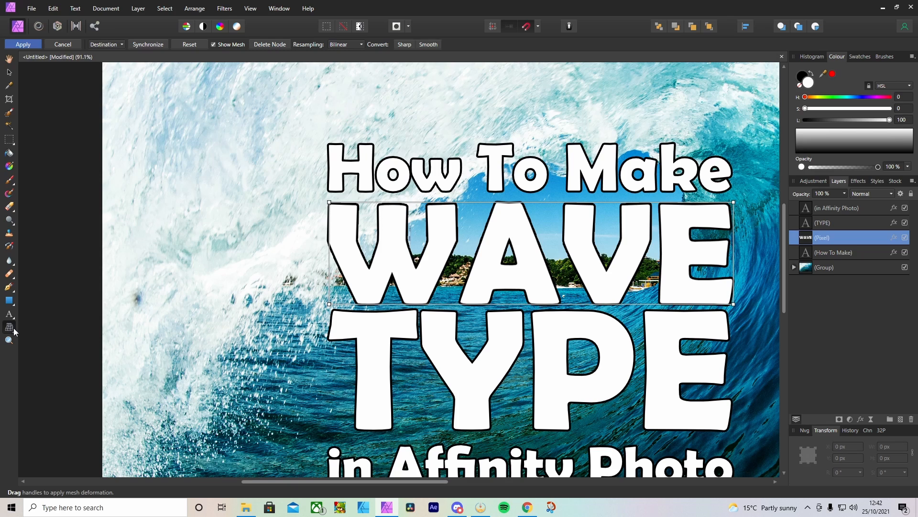
double_click(465, 203)
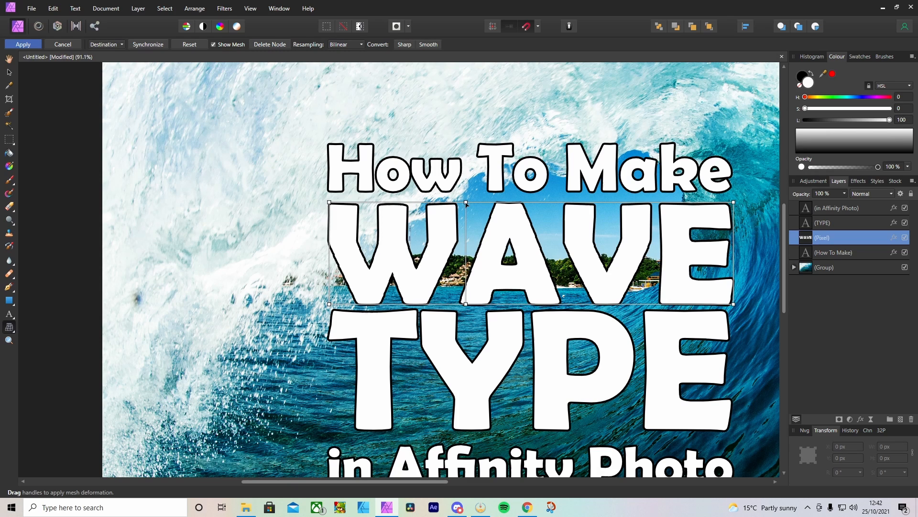
double_click(608, 202)
click(466, 203)
drag(465, 202, 466, 203)
key(ctrl+z)
Bend the lower edge of "WAVE" upward between W and A and downward under the V, keep the warp and select "TYPE".
drag(466, 305, 463, 290)
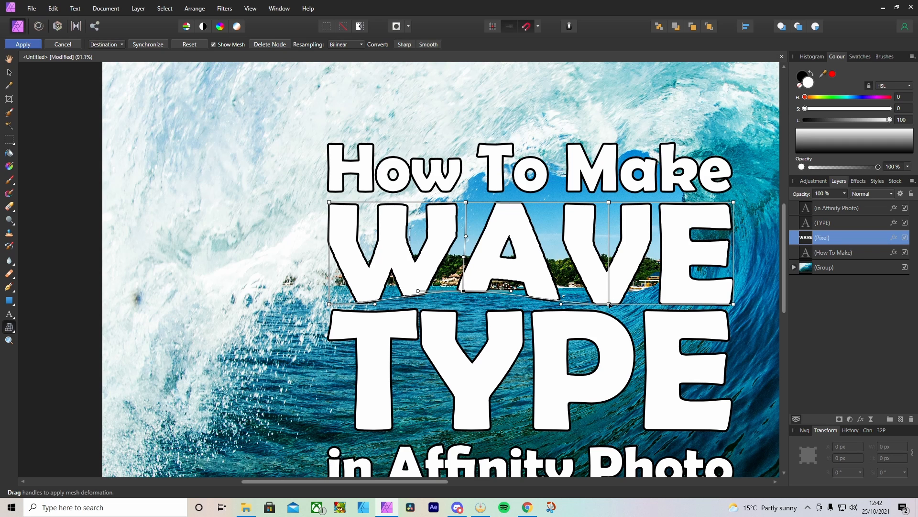
drag(610, 305, 610, 322)
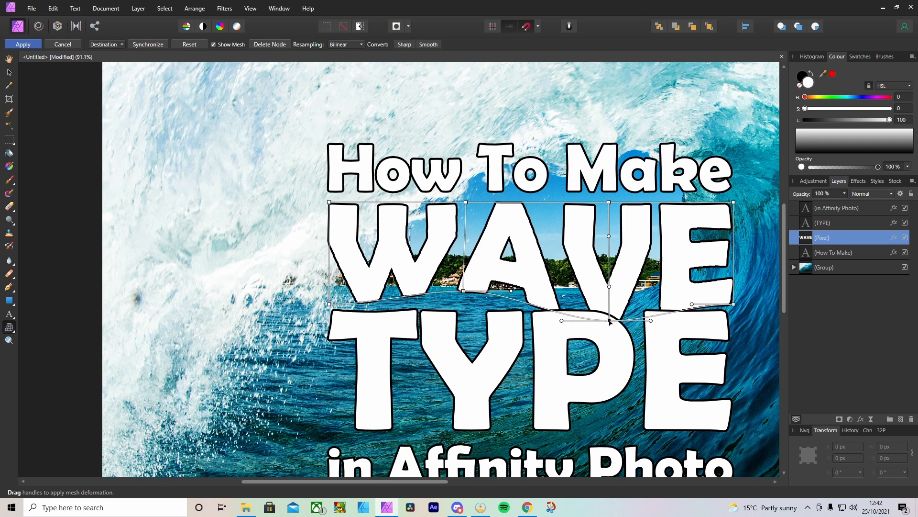
scroll(610, 322, down, 1)
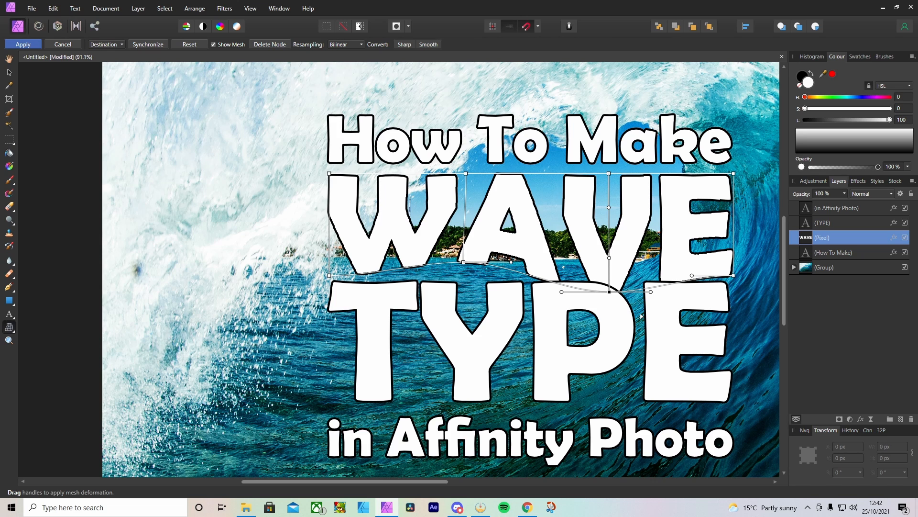
key(v)
click(615, 318)
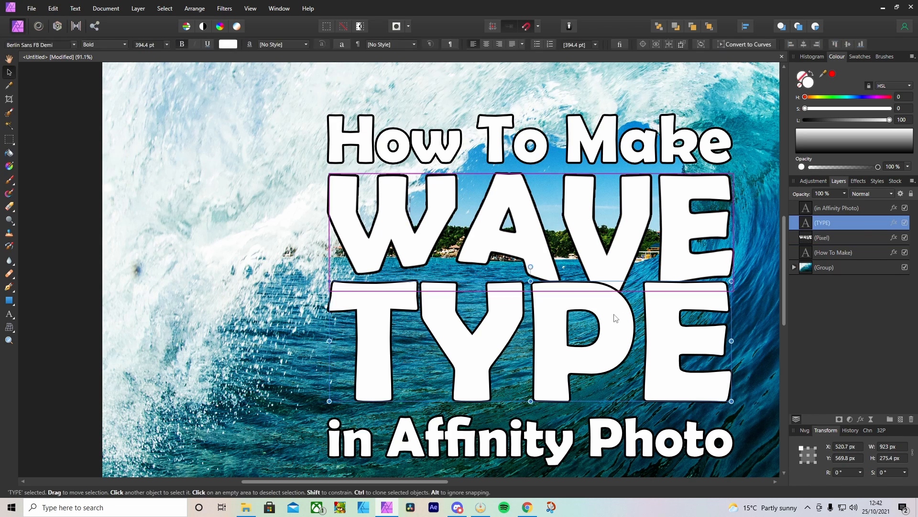
Rasterise the "TYPE" text layer with its layer FX preserved.
right_click(552, 312)
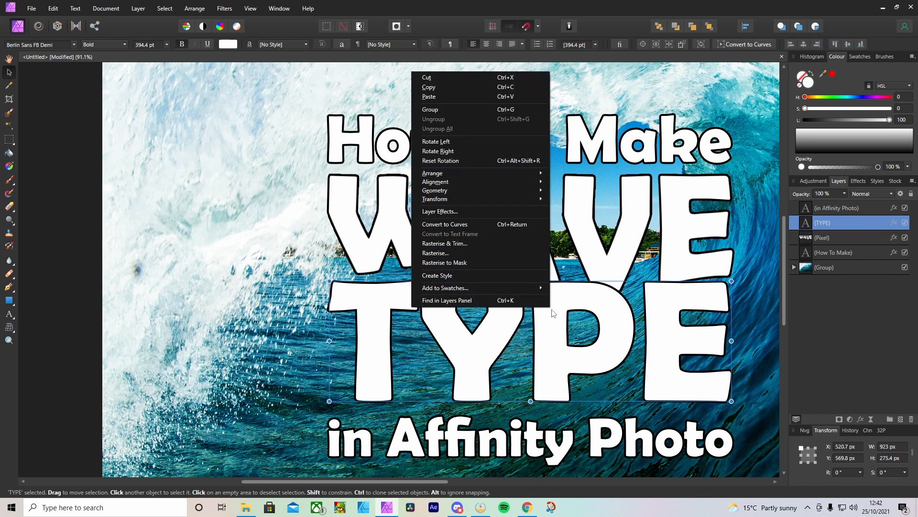
click(486, 253)
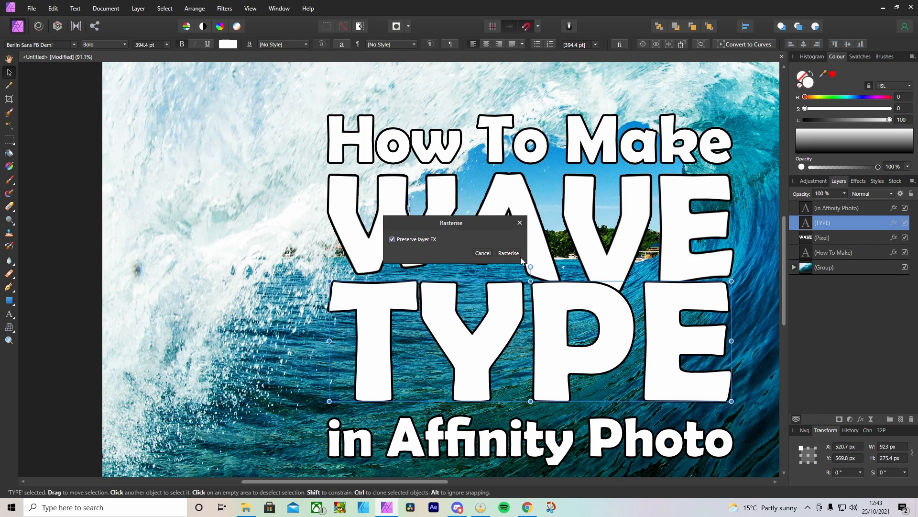
click(508, 253)
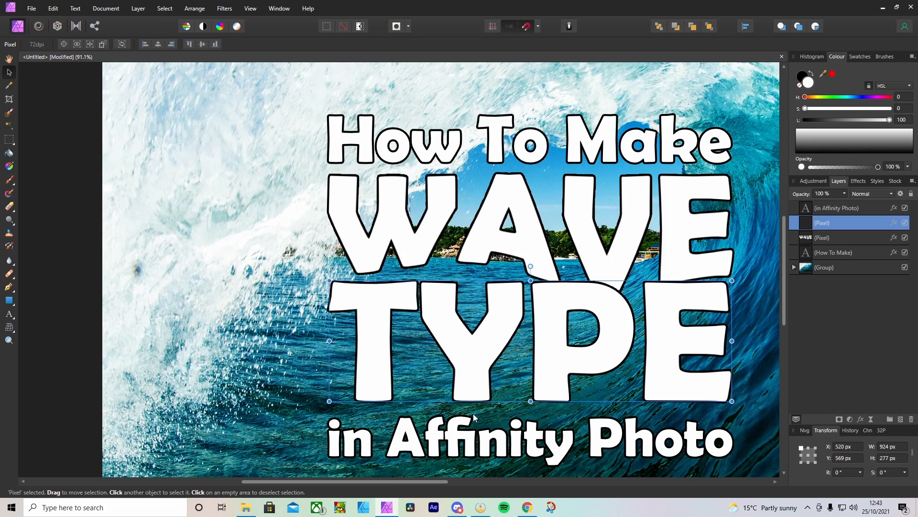
Add two vertical Mesh Warp divisions to "TYPE", one through the Y and one through the P.
click(9, 327)
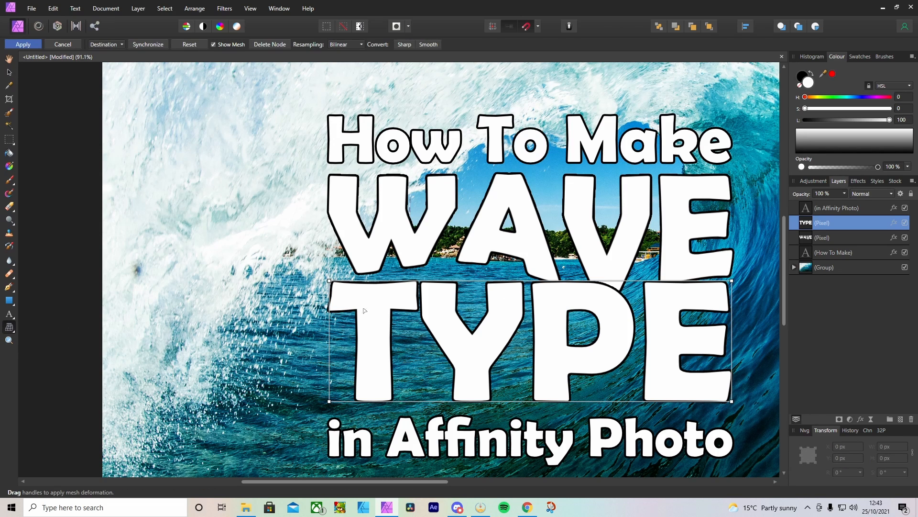
click(454, 281)
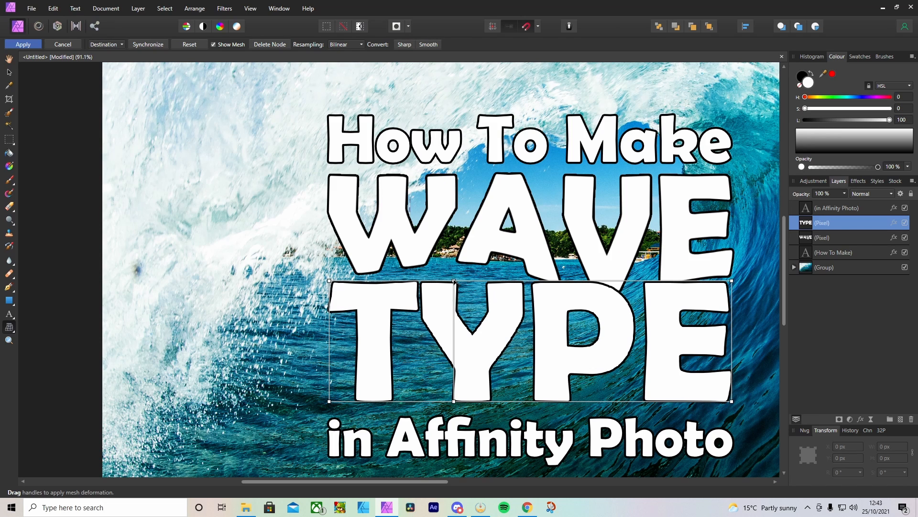
click(608, 280)
Bend the upper edge of "TYPE" downward above the P and upward above the Y to follow "WAVE", and apply the warp.
drag(608, 281, 608, 298)
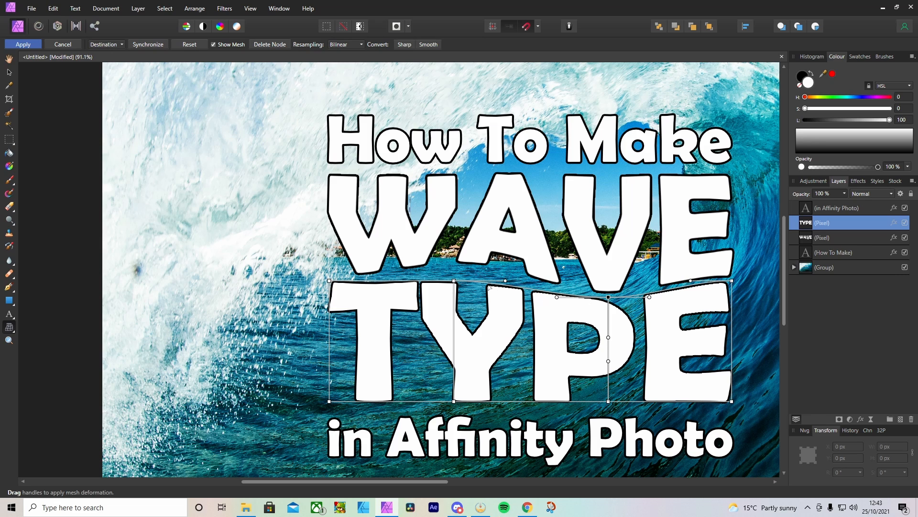
drag(454, 280, 455, 269)
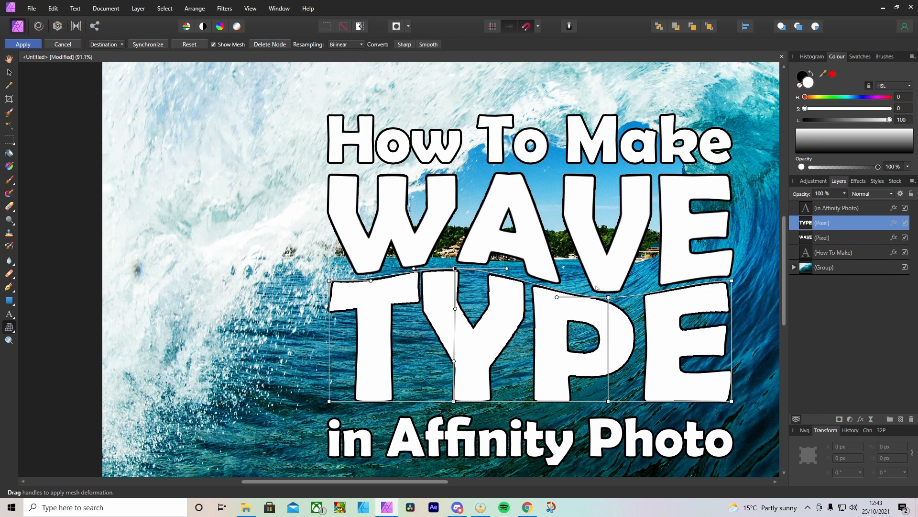
drag(608, 297, 609, 296)
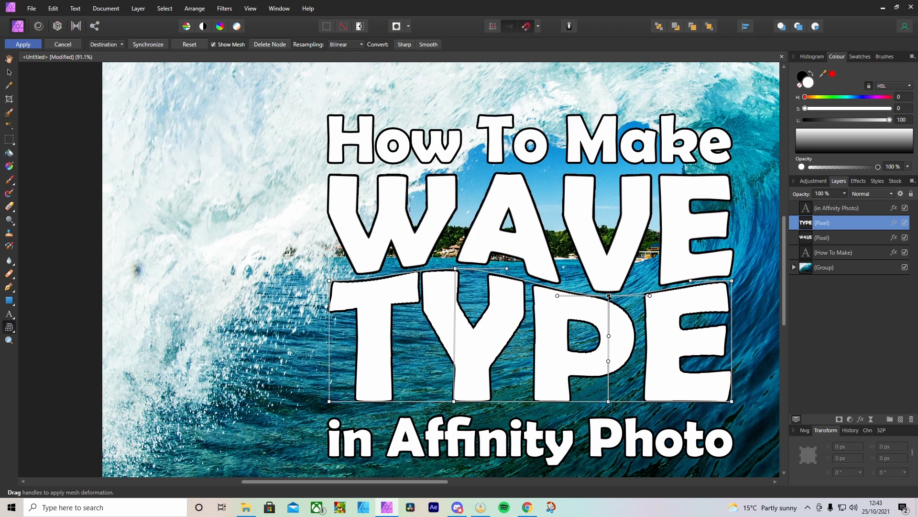
scroll(609, 295, down, 5)
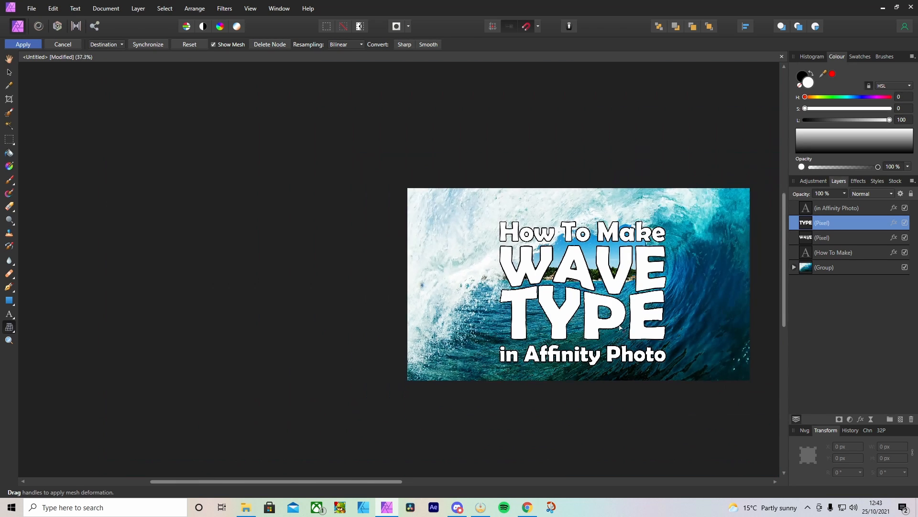
key(Return)
key(v)
scroll(666, 335, down, 3)
scroll(666, 334, up, 2)
click(667, 334)
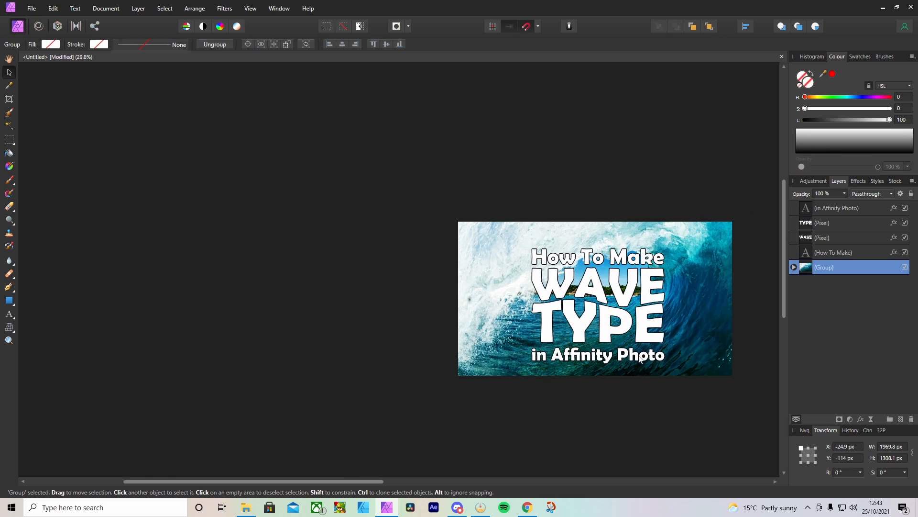
Move the "in Affinity Photo" line slightly up, closer to "TYPE".
scroll(639, 340, up, 3)
scroll(574, 272, down, 2)
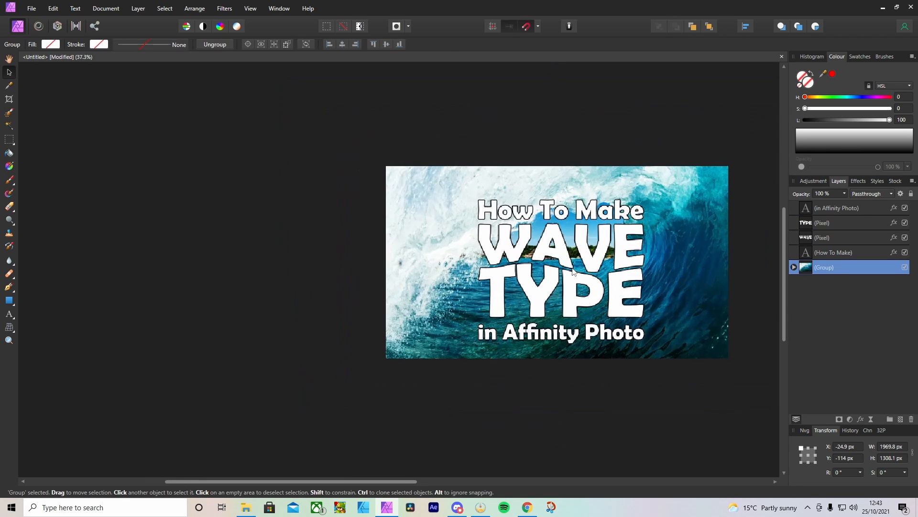
scroll(573, 271, up, 1)
scroll(573, 272, up, 3)
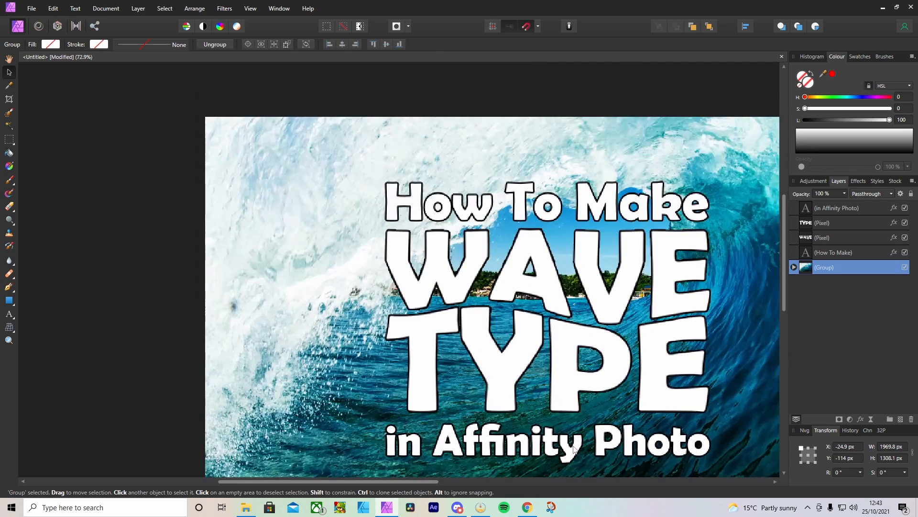
scroll(576, 446, up, 1)
click(565, 441)
drag(565, 441, 564, 439)
scroll(562, 325, down, 3)
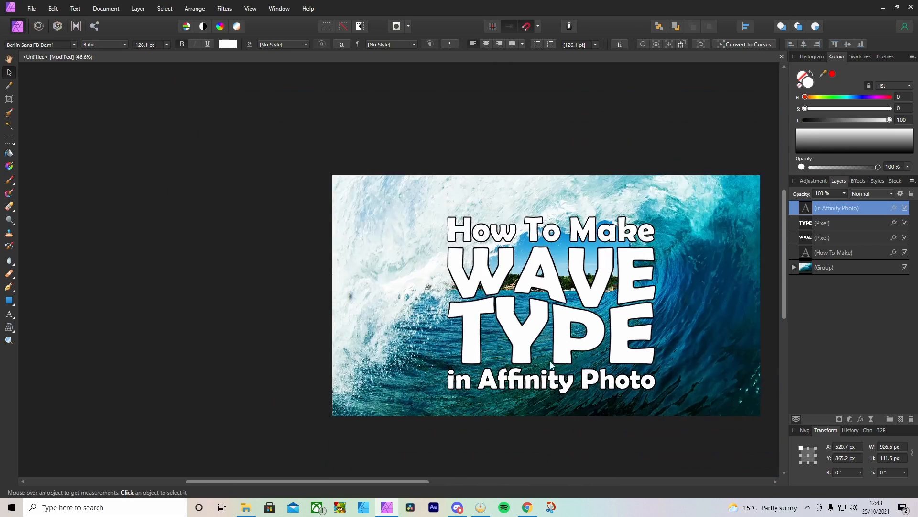
scroll(548, 364, up, 3)
scroll(546, 381, down, 2)
scroll(547, 382, up, 1)
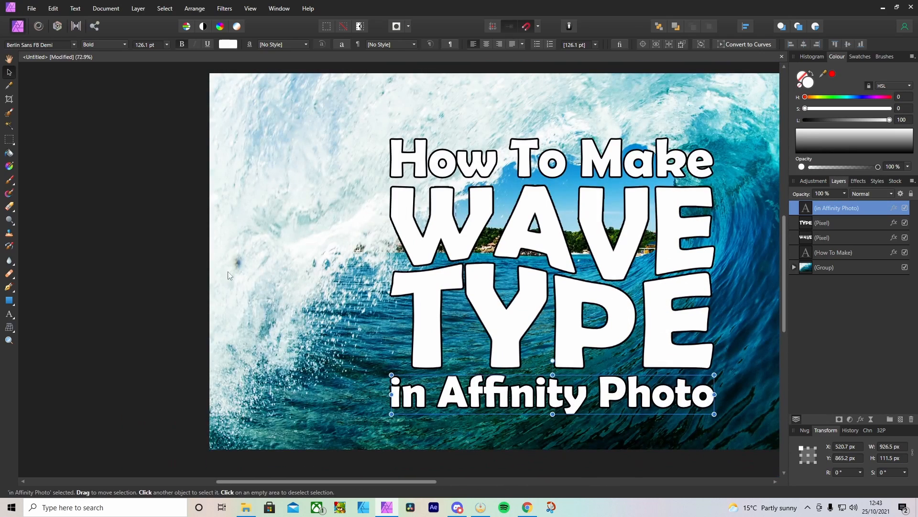
Mesh-warp "TYPE" with two new vertical divisions, bending its lower edge upward under the Y and downward under the P.
click(502, 344)
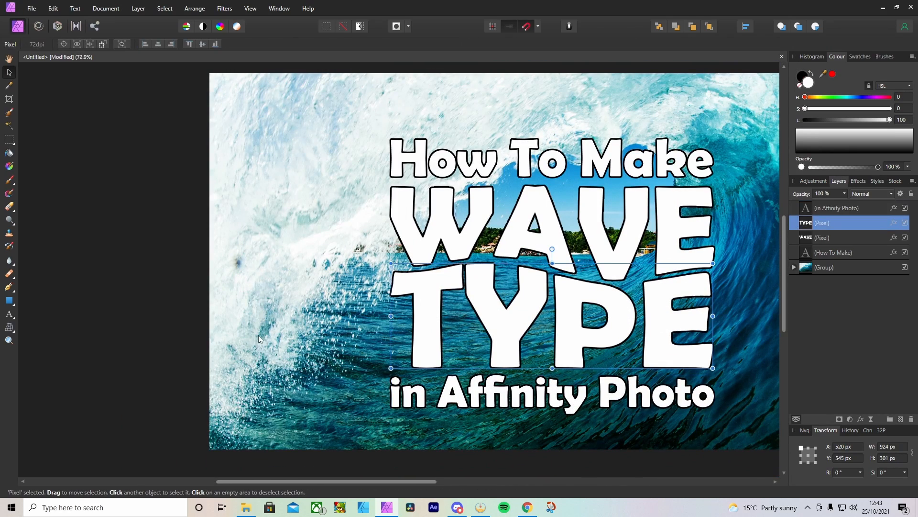
click(9, 328)
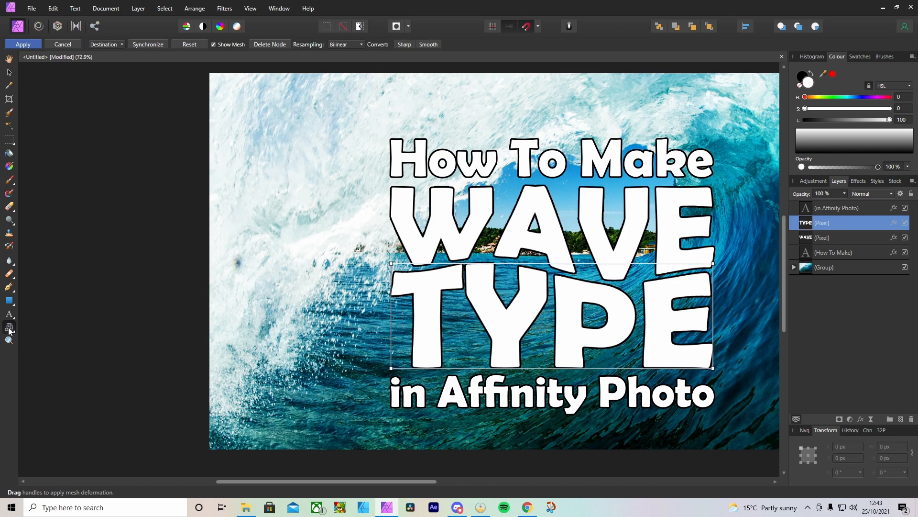
double_click(492, 263)
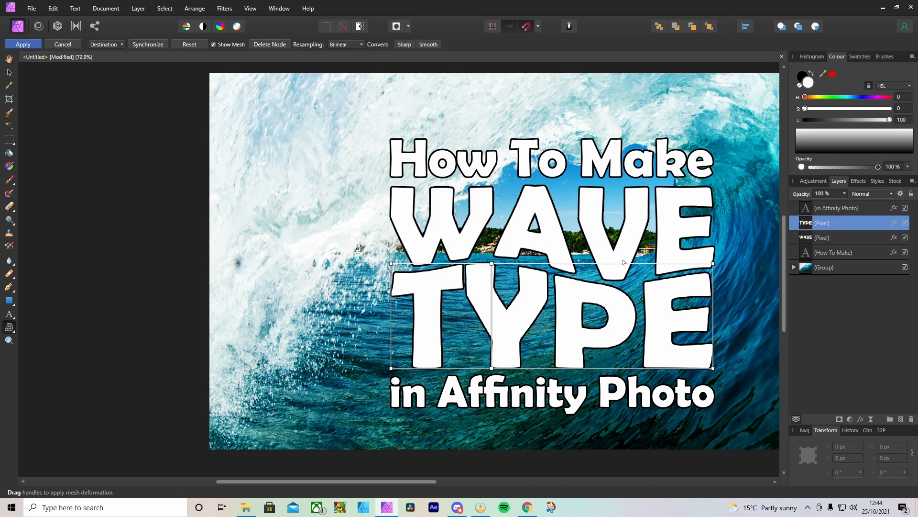
double_click(615, 263)
drag(491, 368, 491, 357)
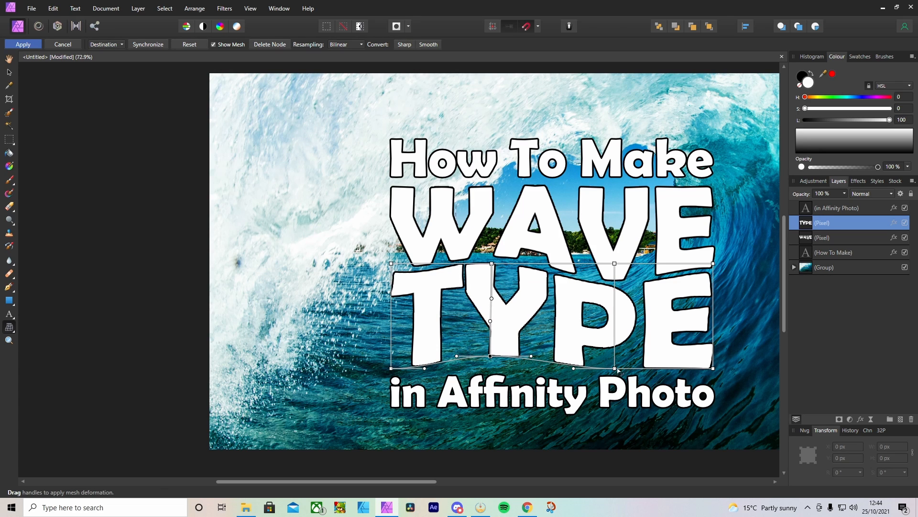
drag(615, 367, 616, 377)
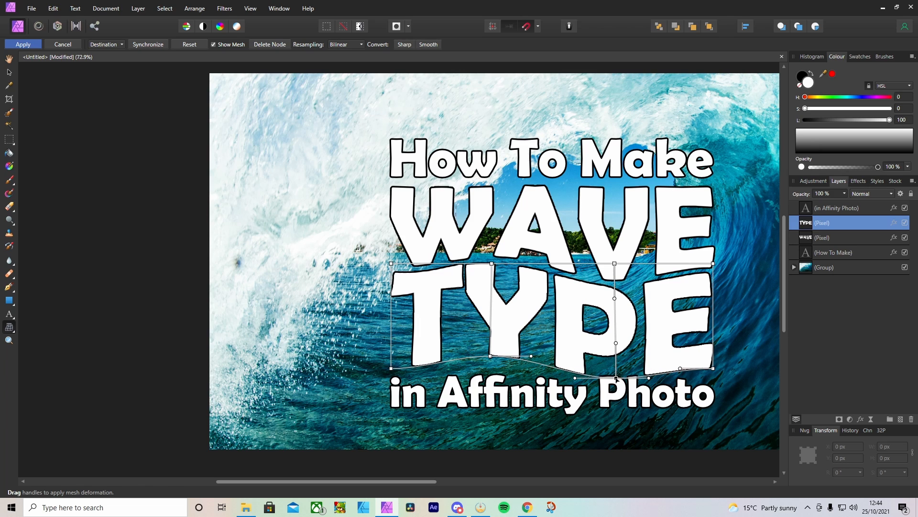
key(v)
Rasterise the "in Affinity Photo" text layer, preserving its layer FX.
click(537, 406)
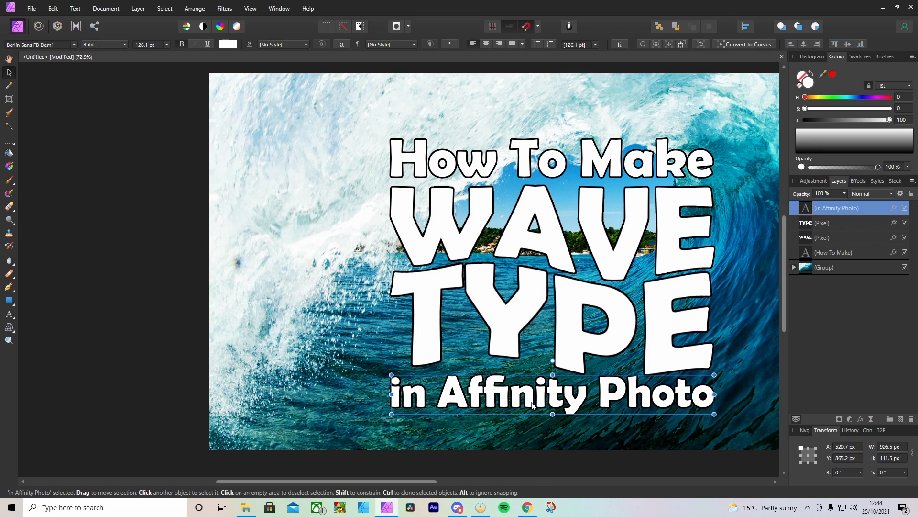
right_click(505, 398)
click(405, 345)
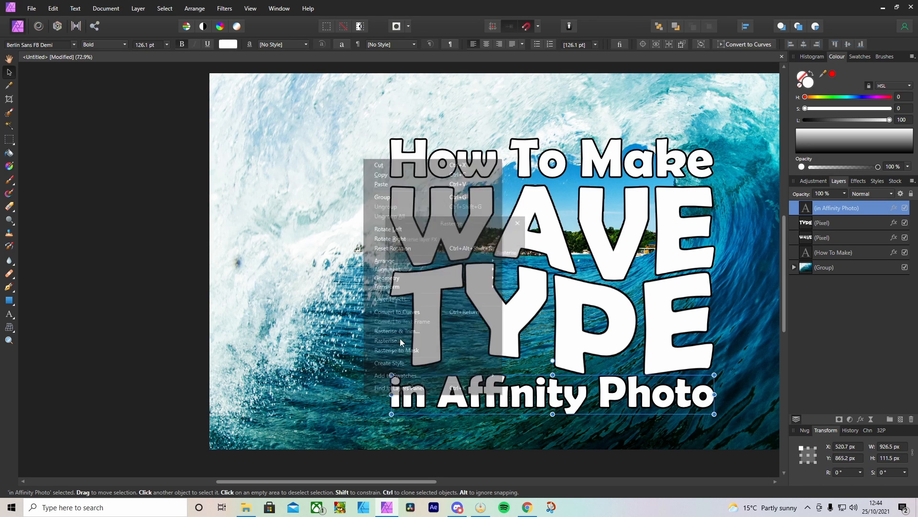
click(508, 253)
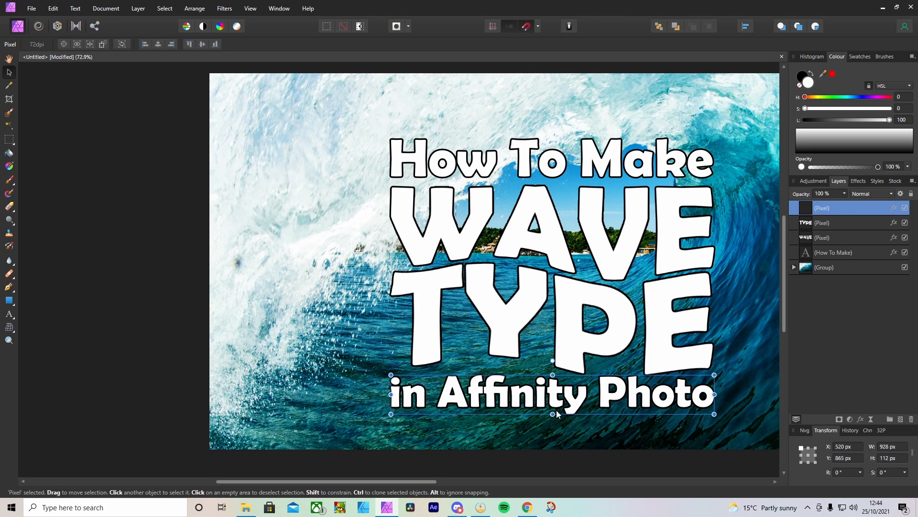
Mesh-warp "in Affinity Photo" with two vertical divisions, bending its upper edge upward above "Affinity" and downward above the P of "Photo".
click(9, 327)
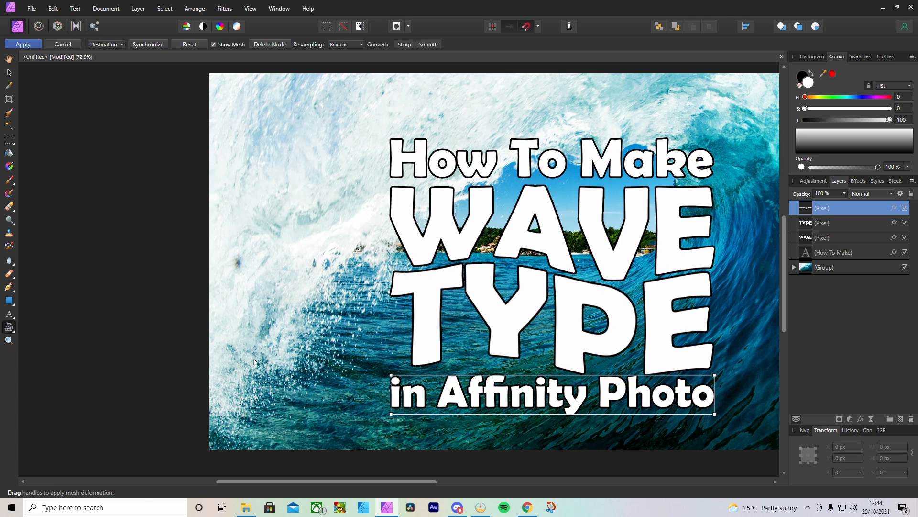
double_click(495, 376)
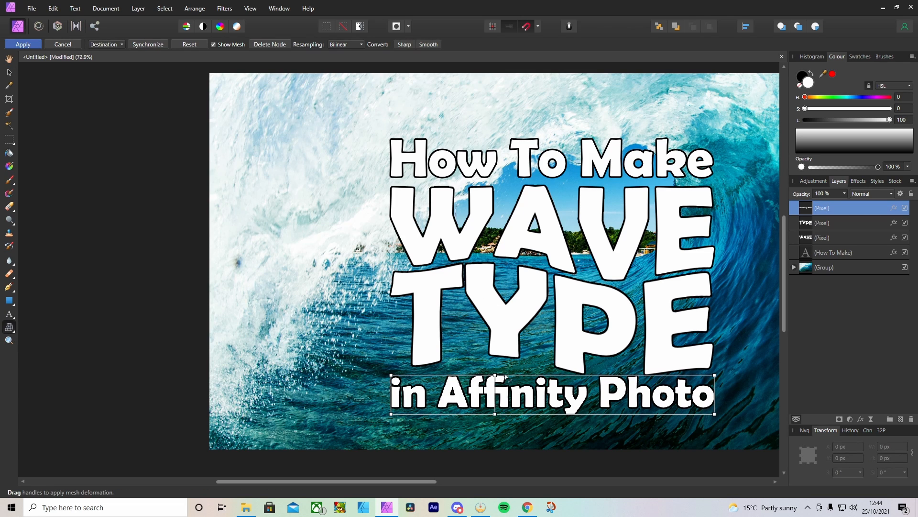
double_click(616, 375)
drag(495, 376, 494, 361)
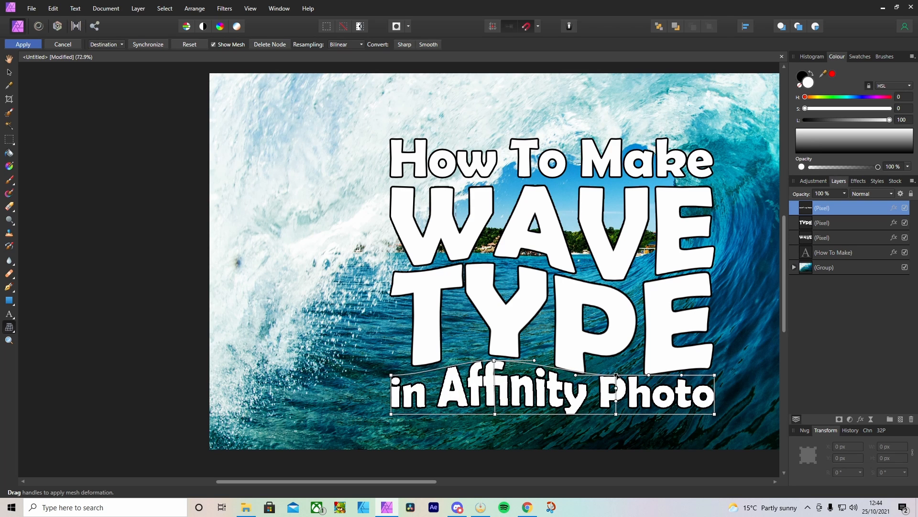
drag(616, 376, 615, 382)
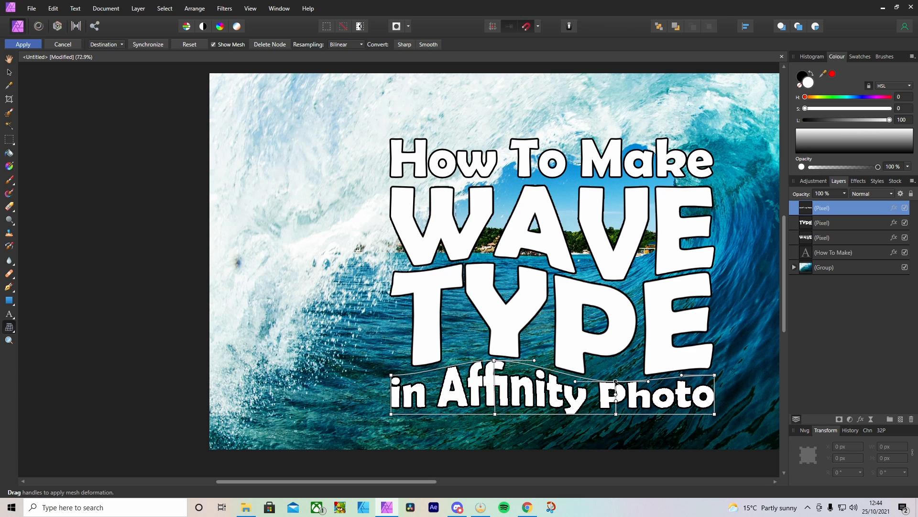
scroll(617, 389, down, 4)
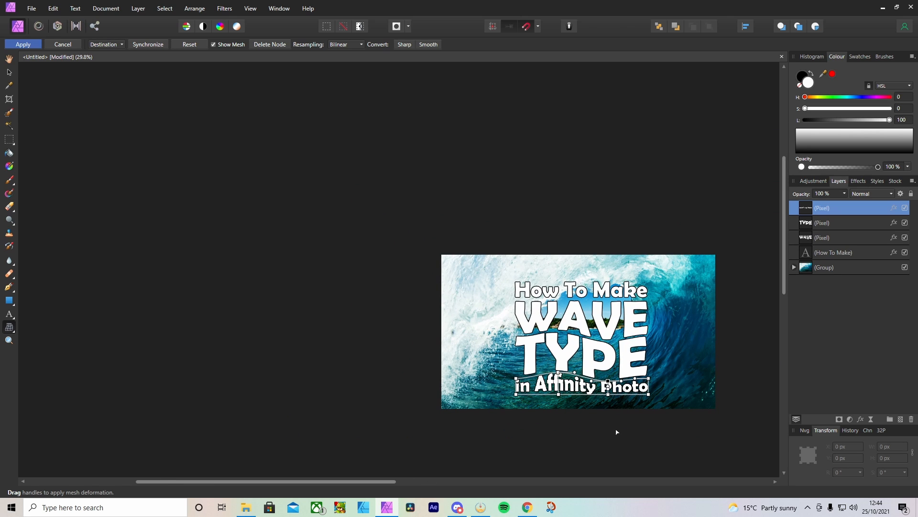
key(v)
scroll(616, 429, up, 3)
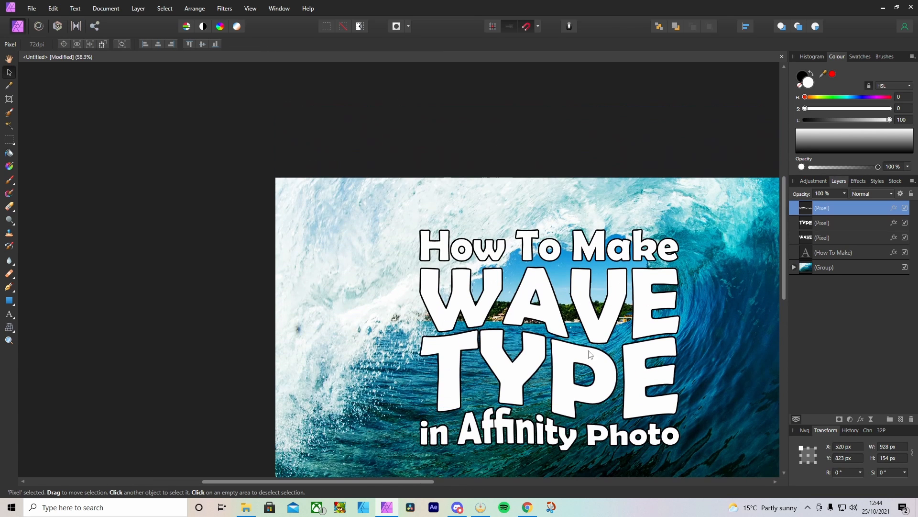
Rasterise the "How To Make" text layer, preserving its layer FX.
click(530, 252)
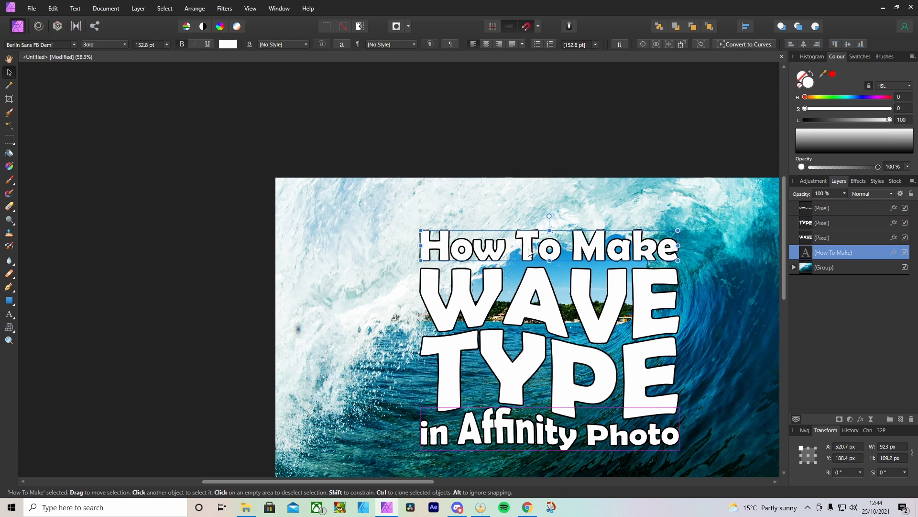
scroll(529, 252, up, 1)
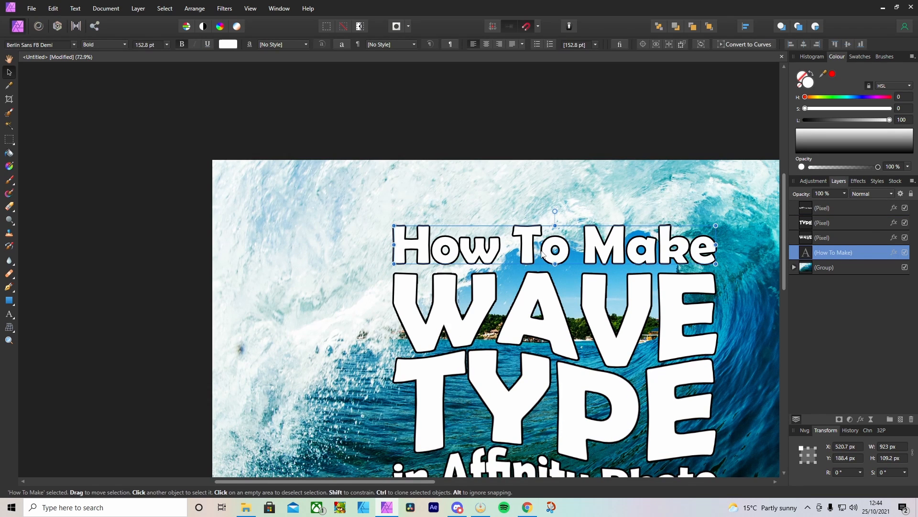
right_click(530, 252)
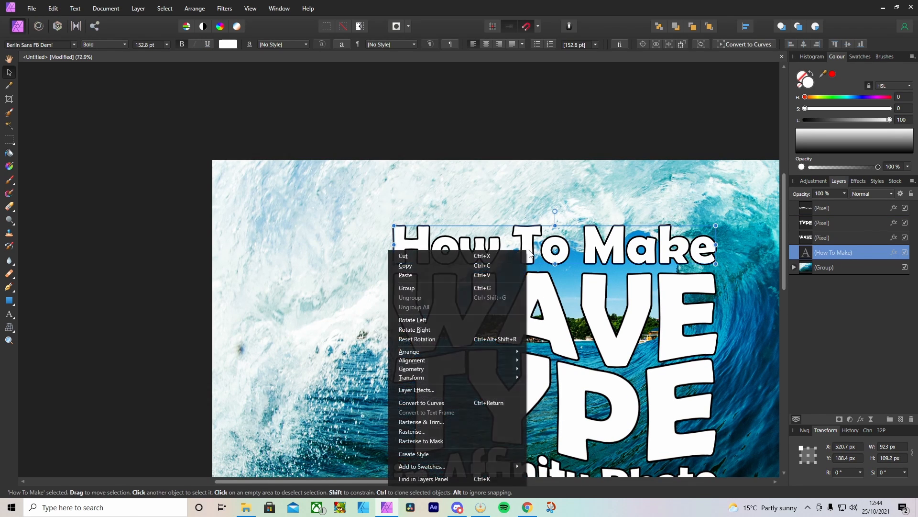
click(461, 430)
click(505, 254)
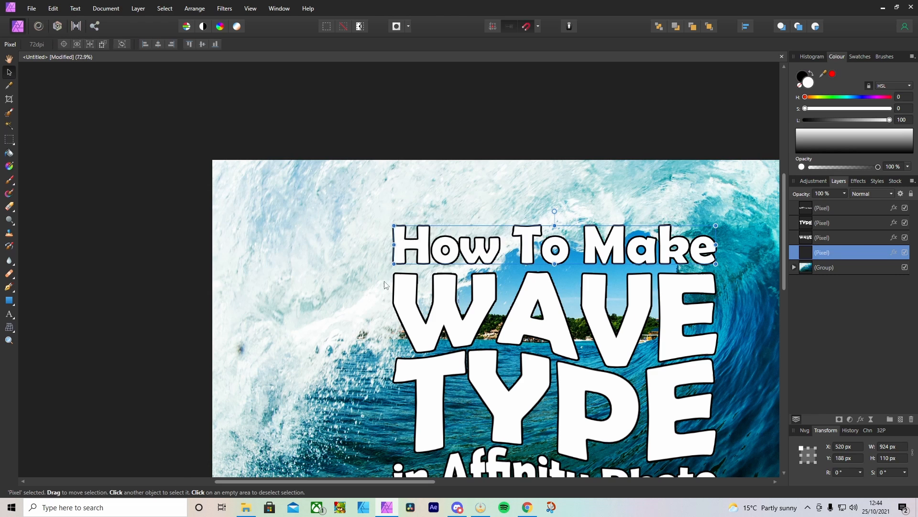
Mesh-warp "How To Make" with two vertical divisions, bending its lower edge downward between "How" and "To" and upward under "Make".
click(9, 328)
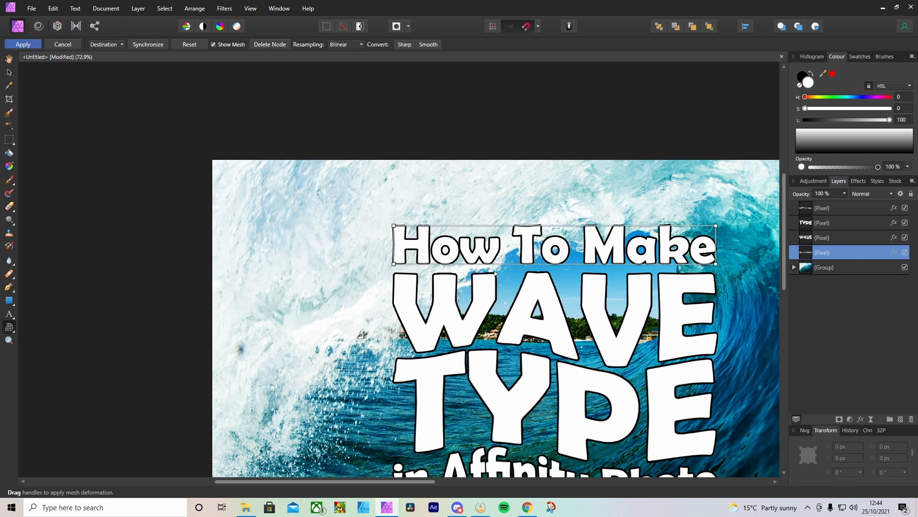
double_click(506, 225)
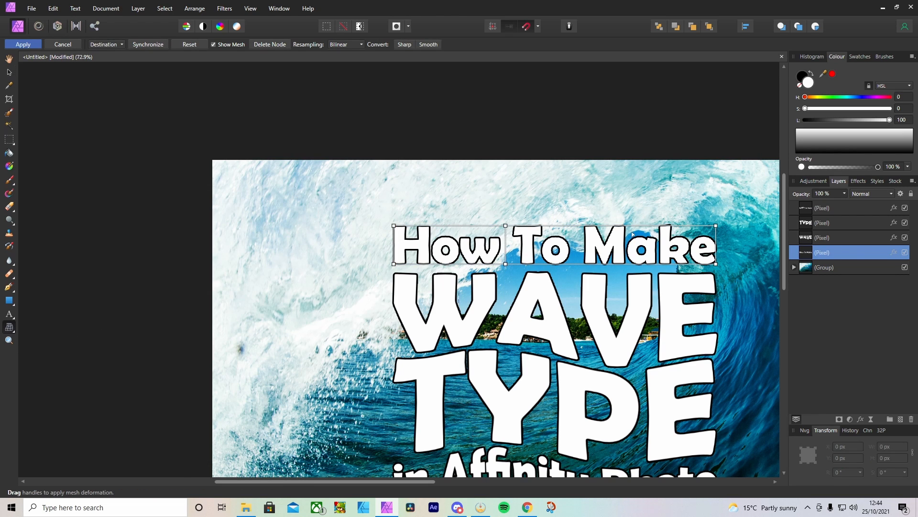
double_click(615, 226)
drag(506, 265, 504, 276)
drag(615, 264, 616, 259)
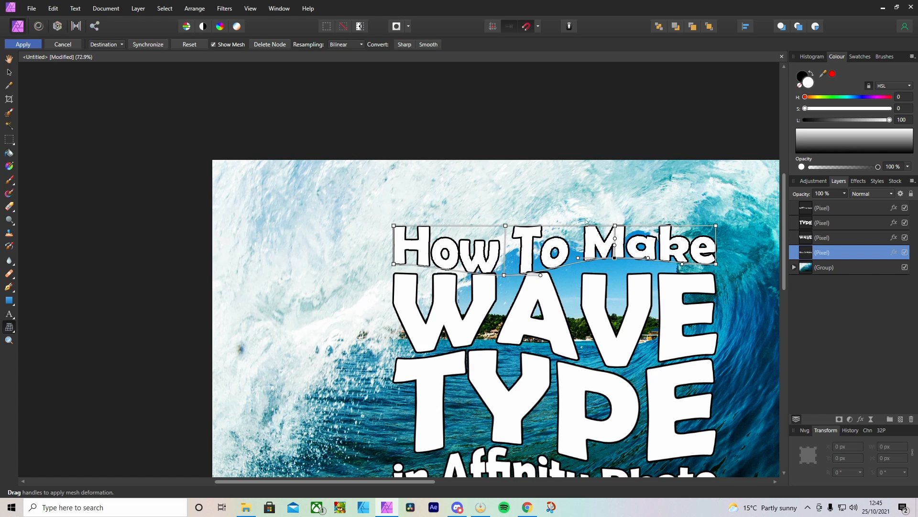
key(v)
Mesh-warp "WAVE" with two vertical divisions, bending its upper edge downward between the W and A and upward above the V, and deselect it.
click(556, 311)
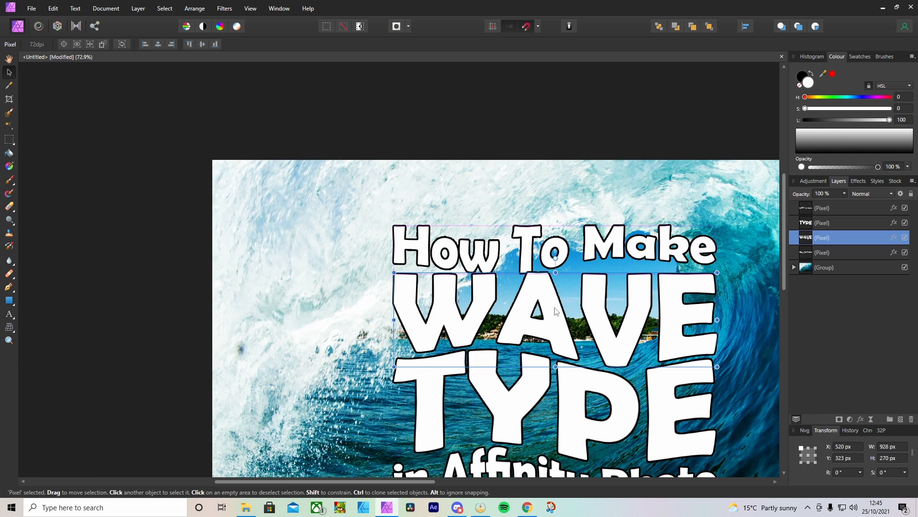
click(9, 328)
click(503, 273)
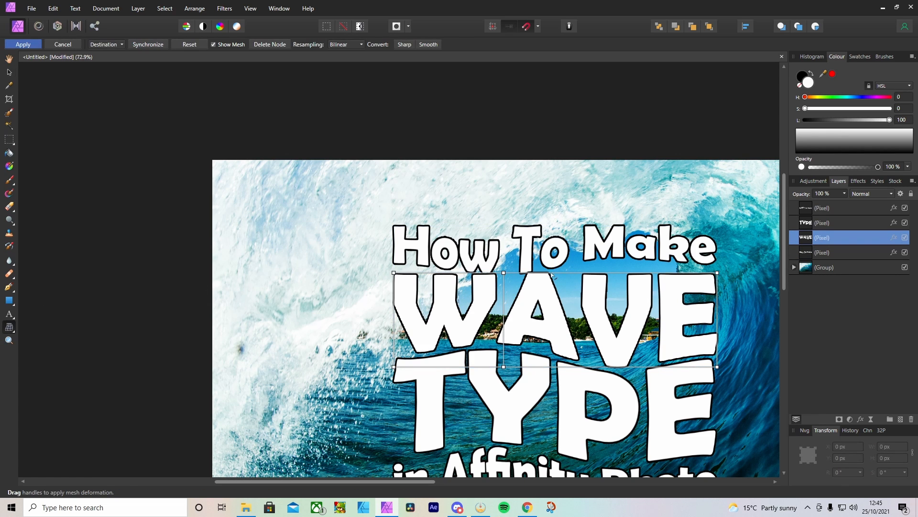
click(615, 273)
click(504, 273)
drag(503, 276, 502, 282)
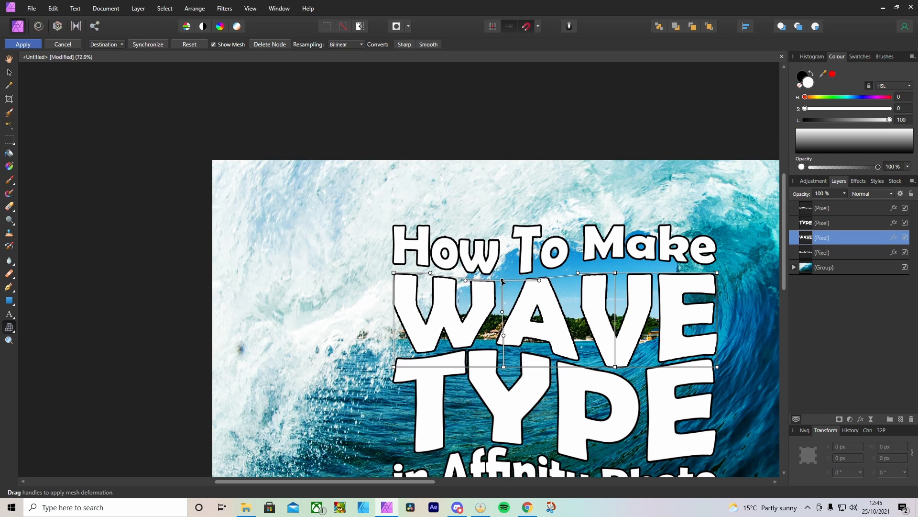
click(616, 274)
drag(616, 274, 614, 265)
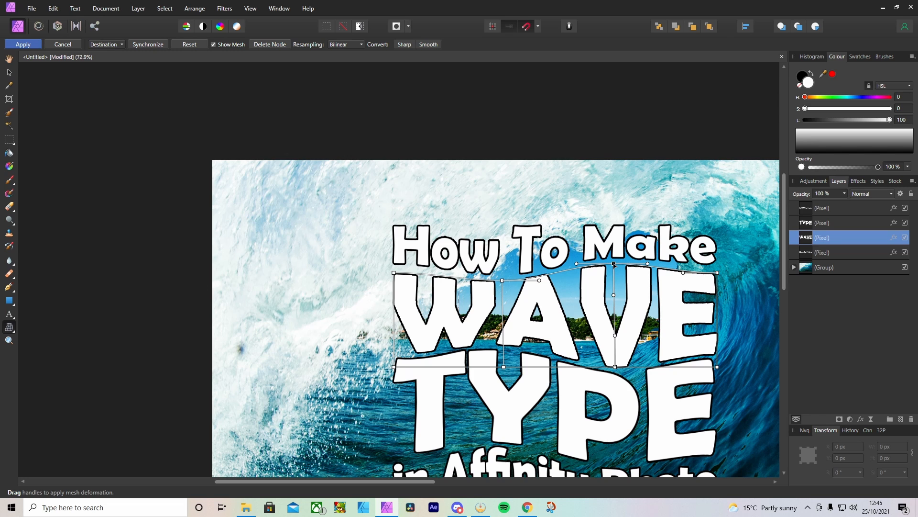
key(Return)
scroll(562, 186, down, 4)
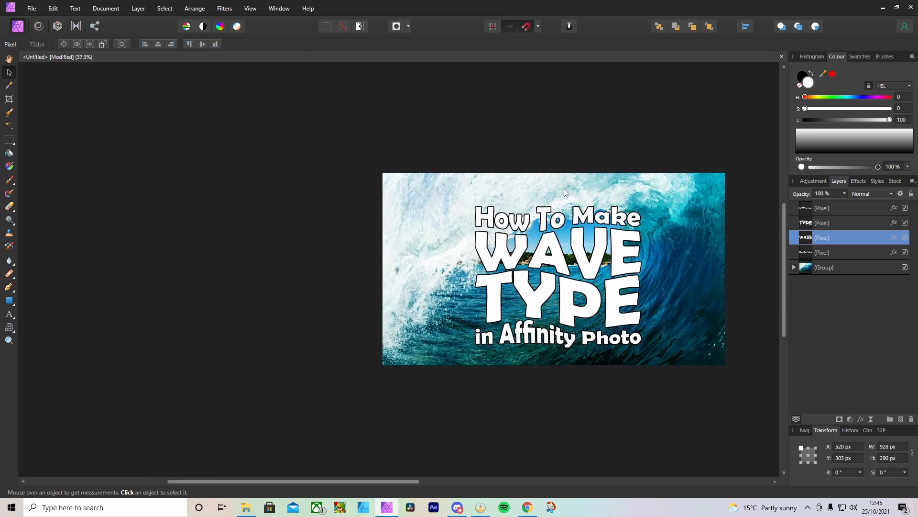
click(600, 316)
scroll(599, 315, up, 1)
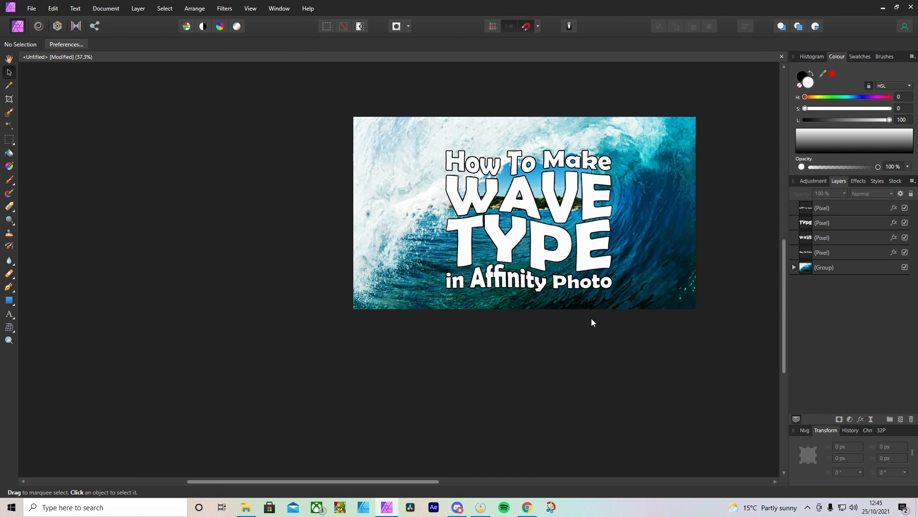